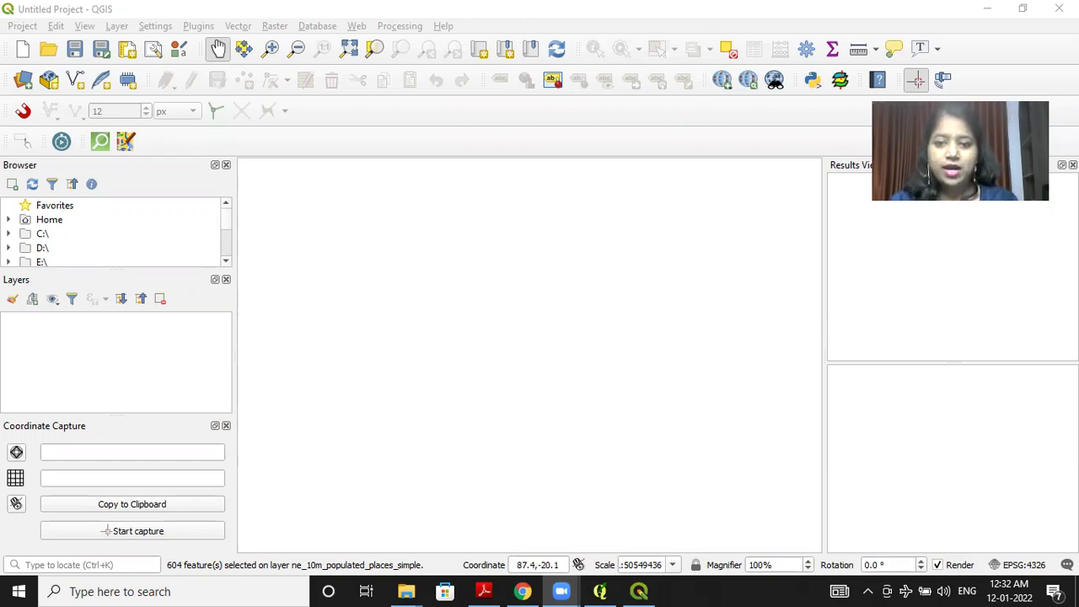
Bring QGIS forward and start adding a vector layer from Layer > Add Layer
left_click(639, 590)
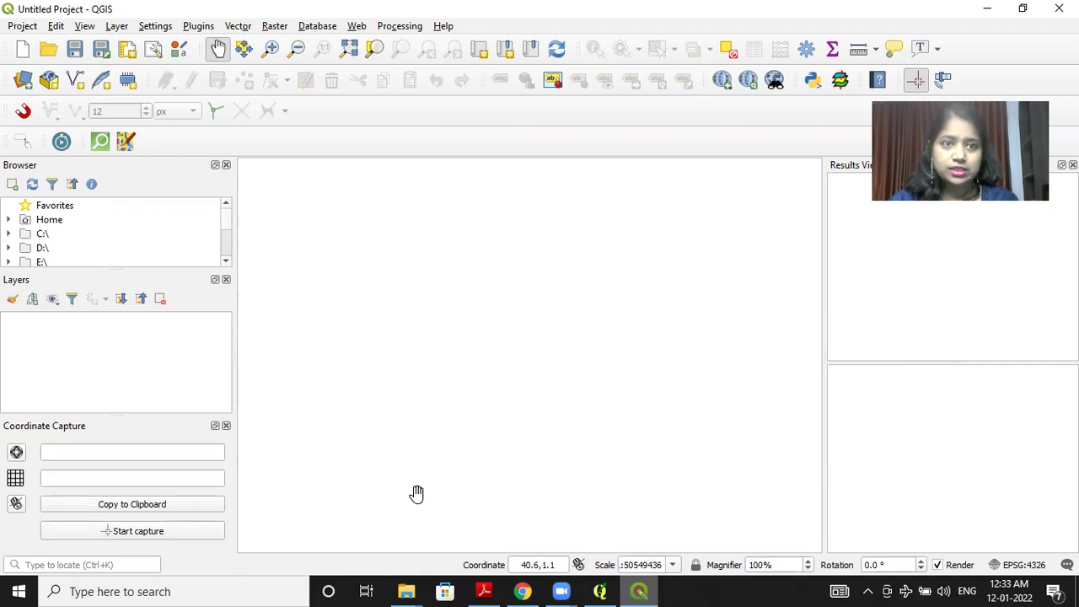
left_click(117, 26)
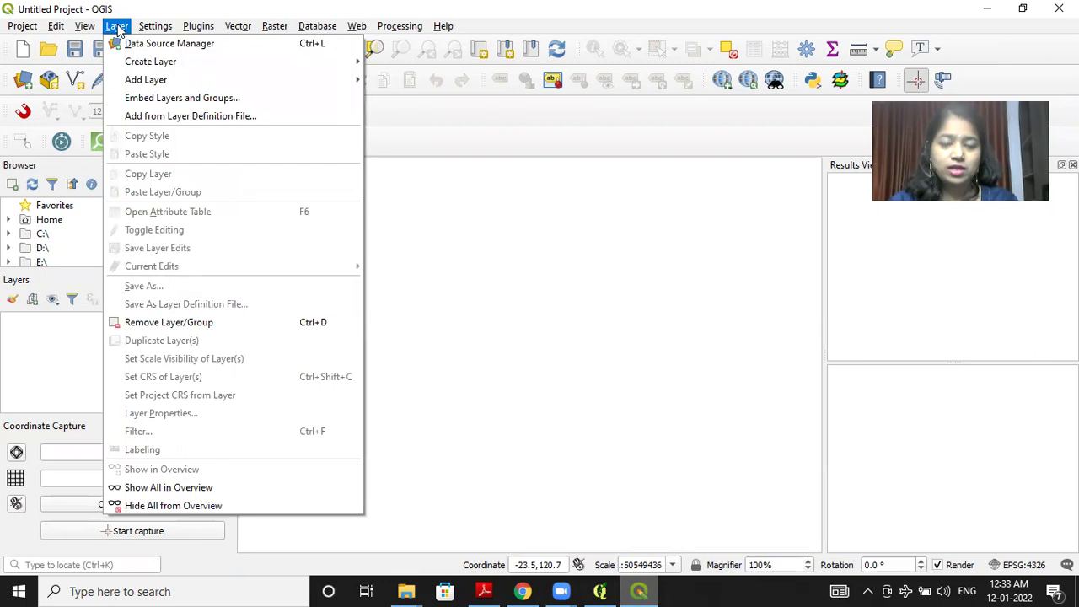
mouse_move(152, 79)
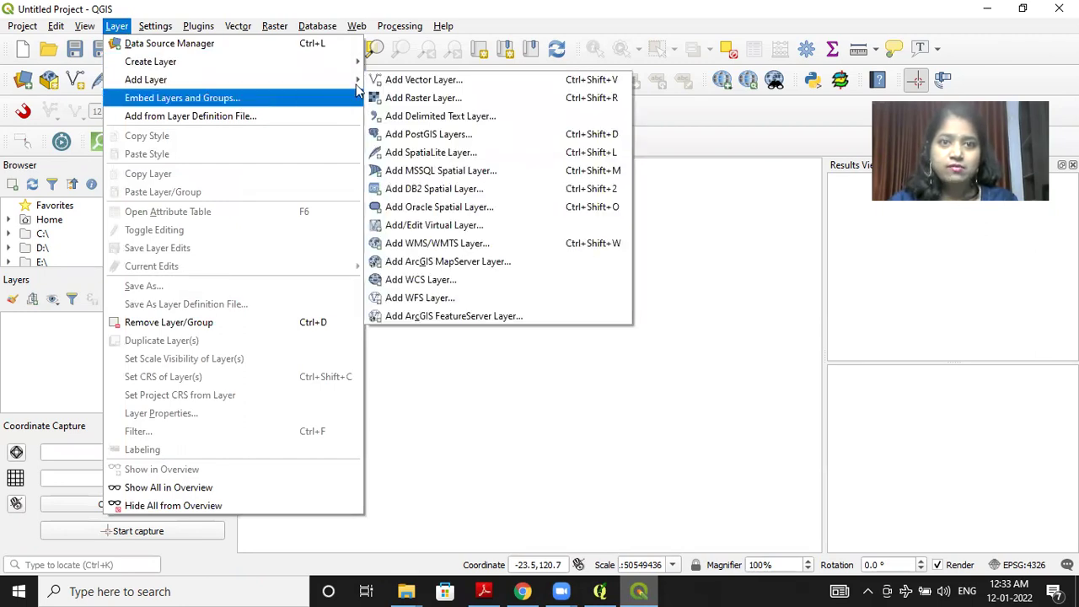
left_click(413, 80)
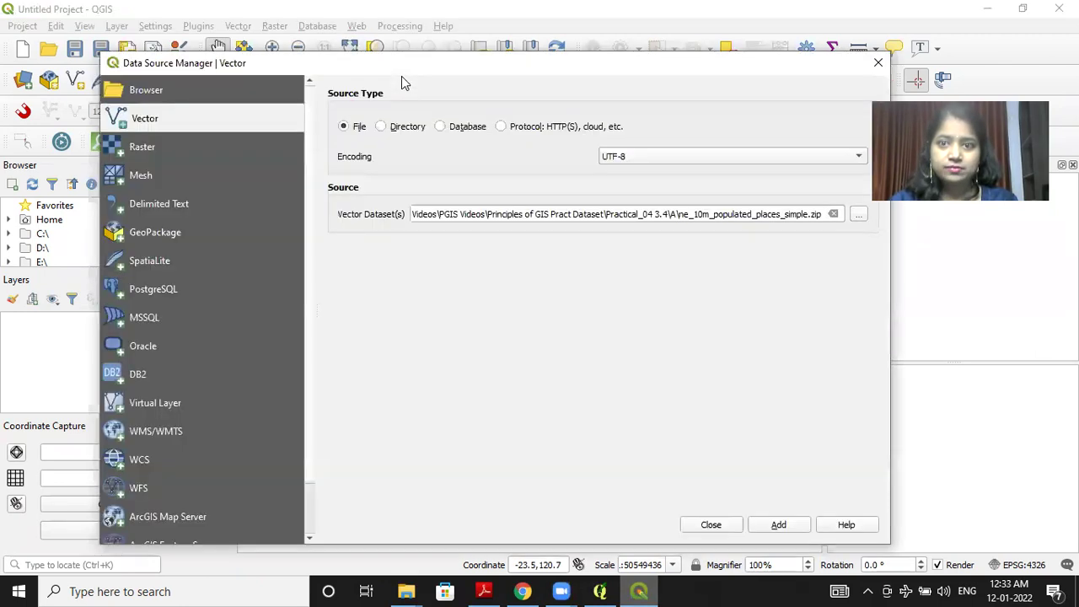
Browse to Practical_04 3.4\A and pick ne_10m_populated_places_simple.zip as the vector source
left_click(858, 216)
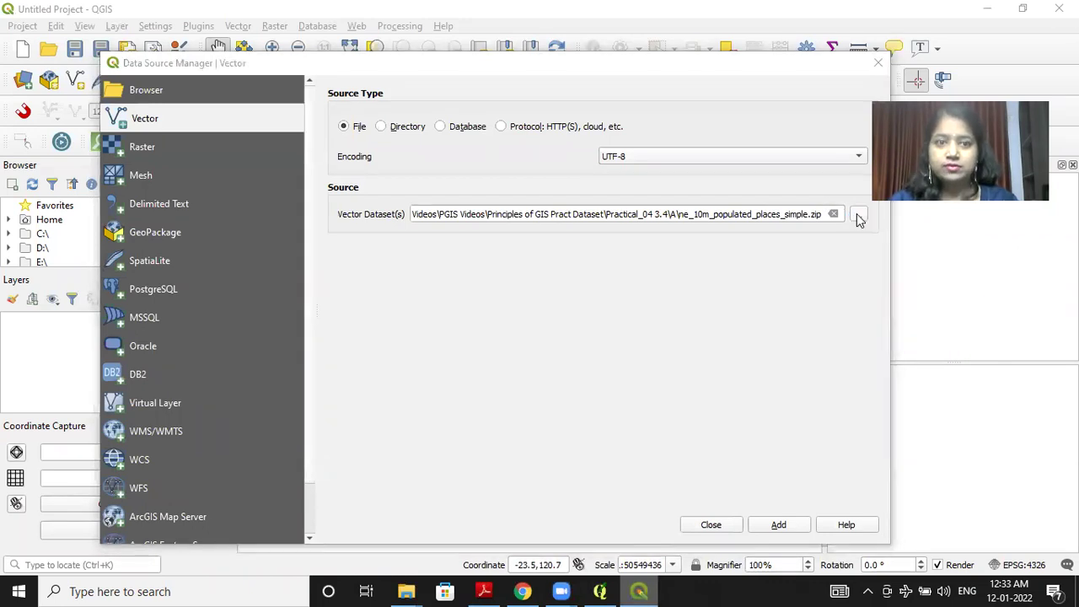
left_click(859, 216)
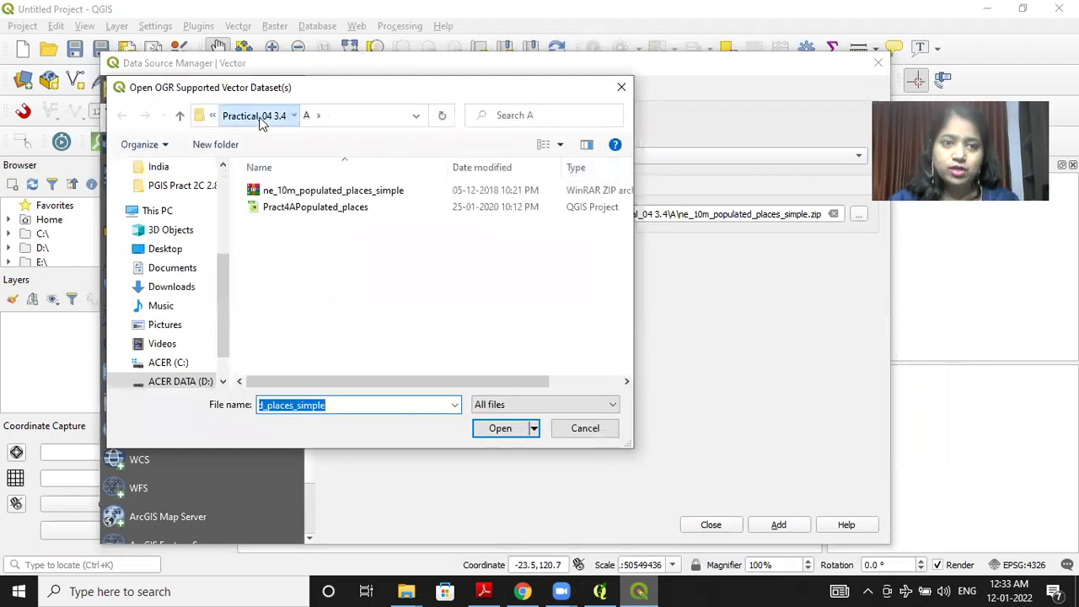
left_click(261, 120)
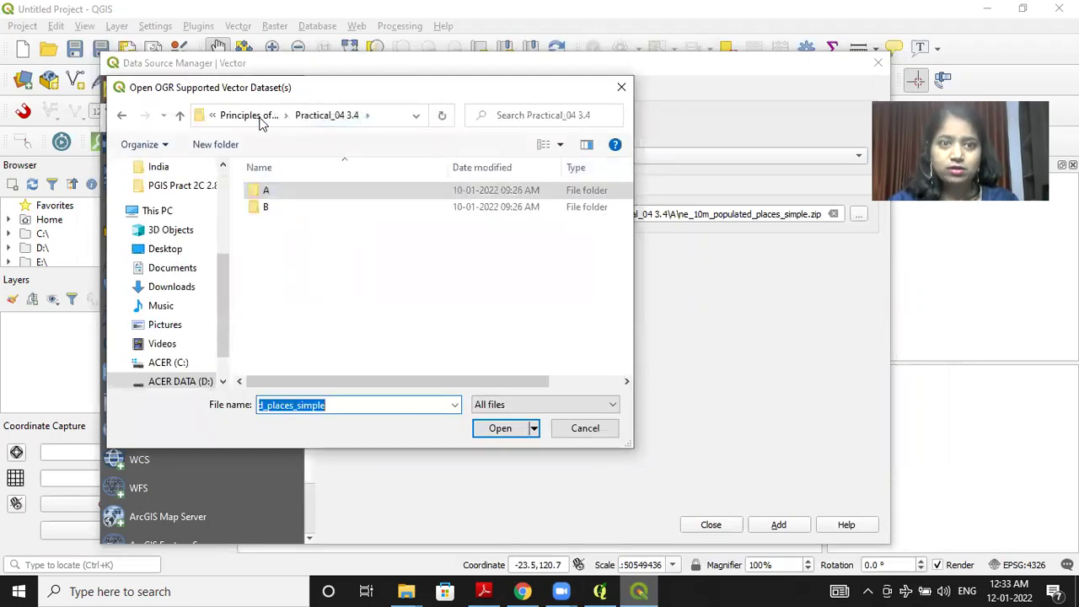
left_click(260, 120)
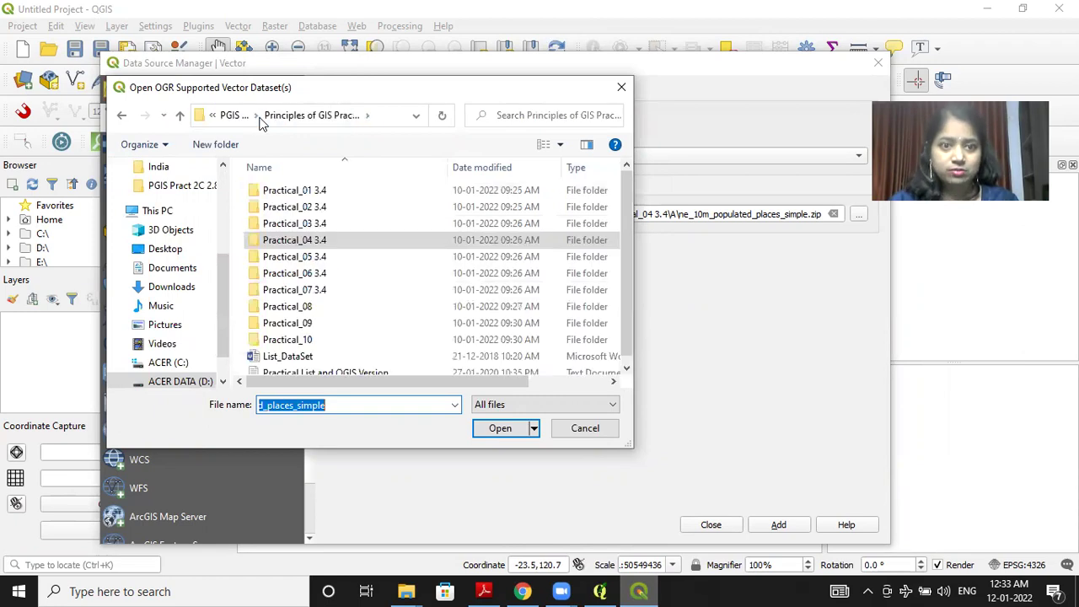
left_click(294, 241)
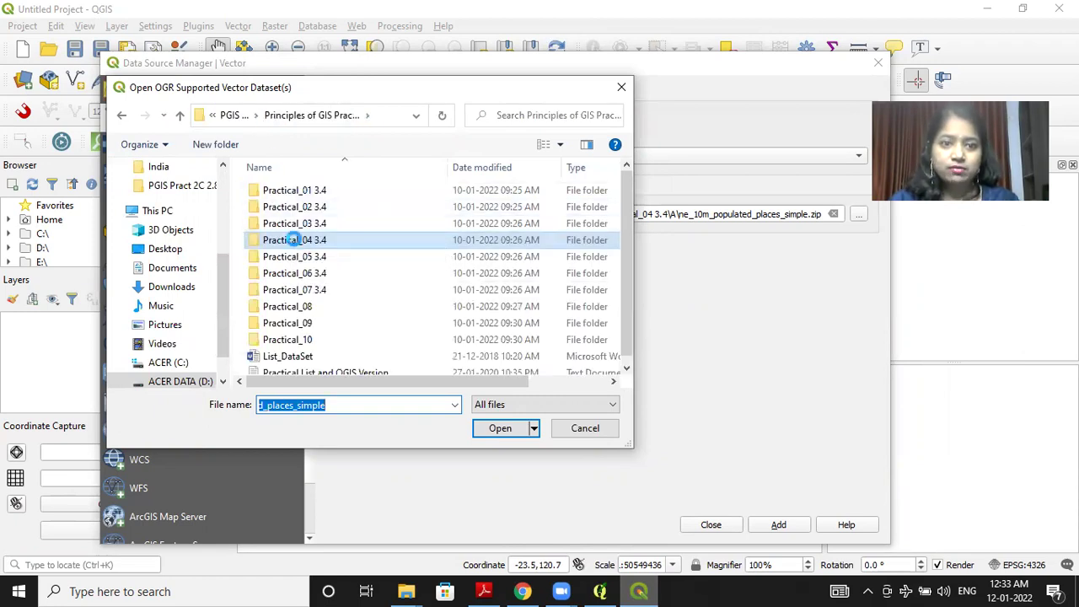
double_click(293, 240)
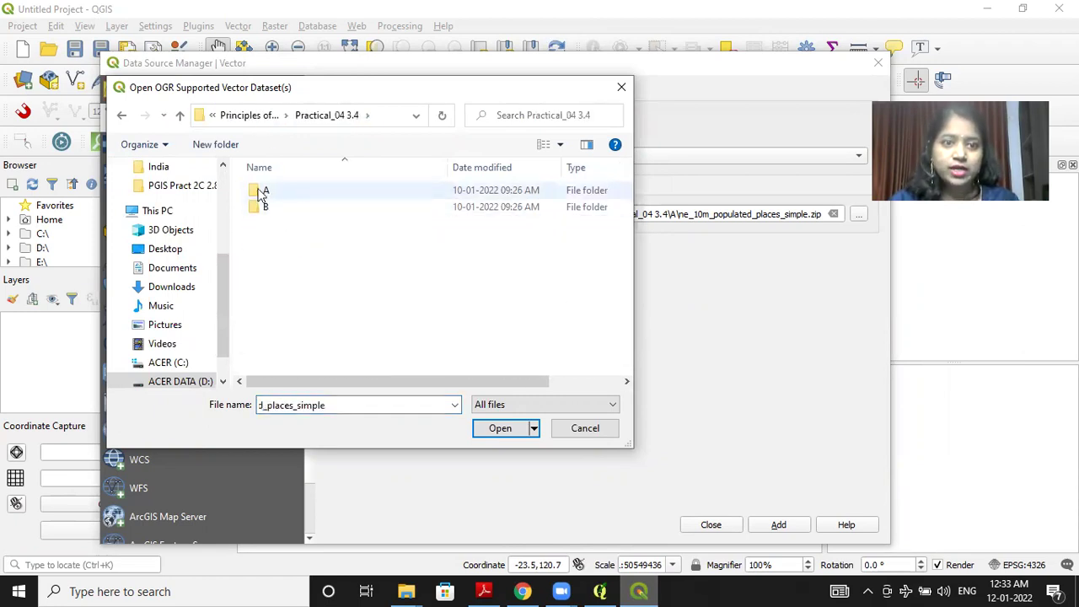
left_click(262, 194)
double_click(262, 194)
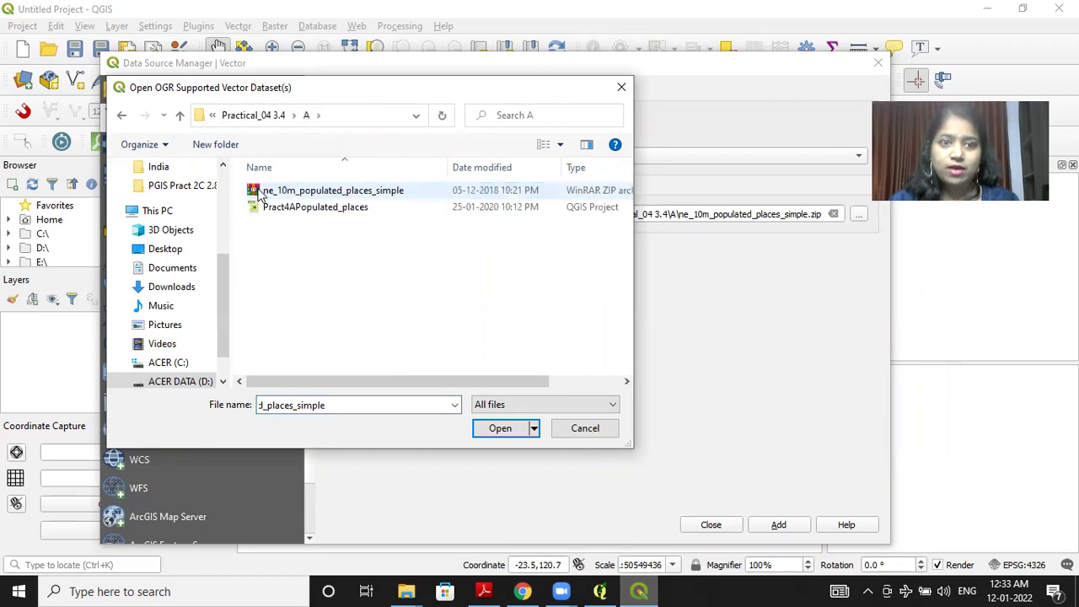
left_click(259, 194)
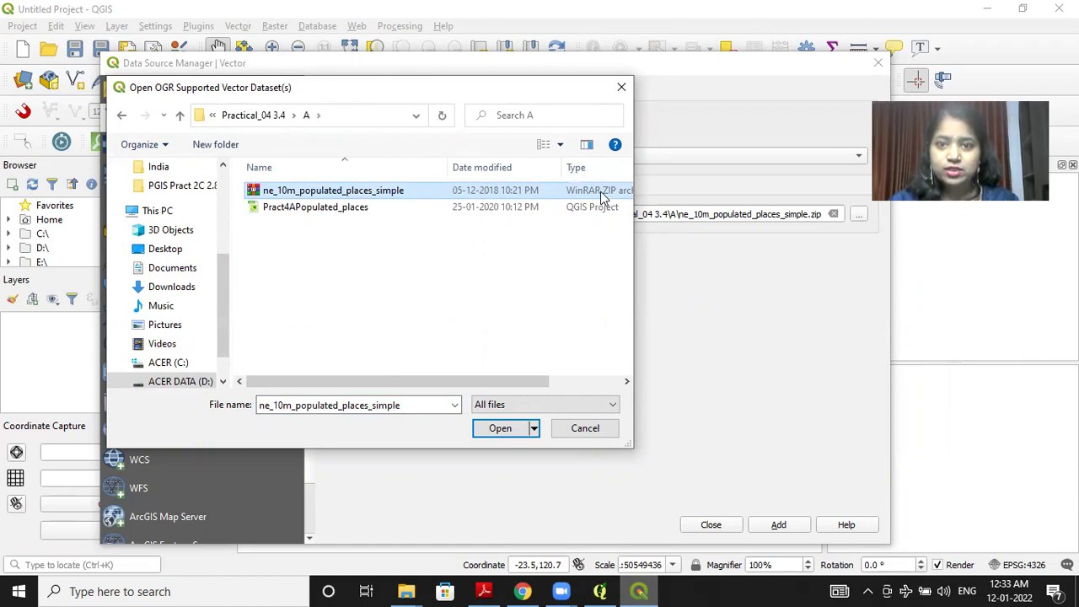
left_click(502, 428)
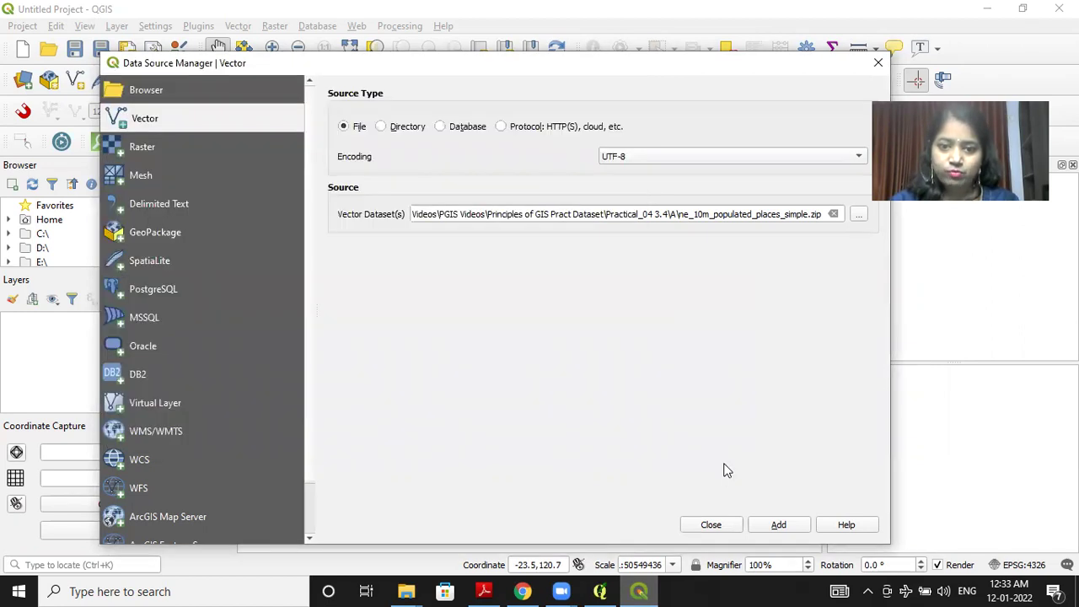
Add the ne_10m_populated_places_simple.shp layer from the zip and close the Data Source Manager
left_click(784, 526)
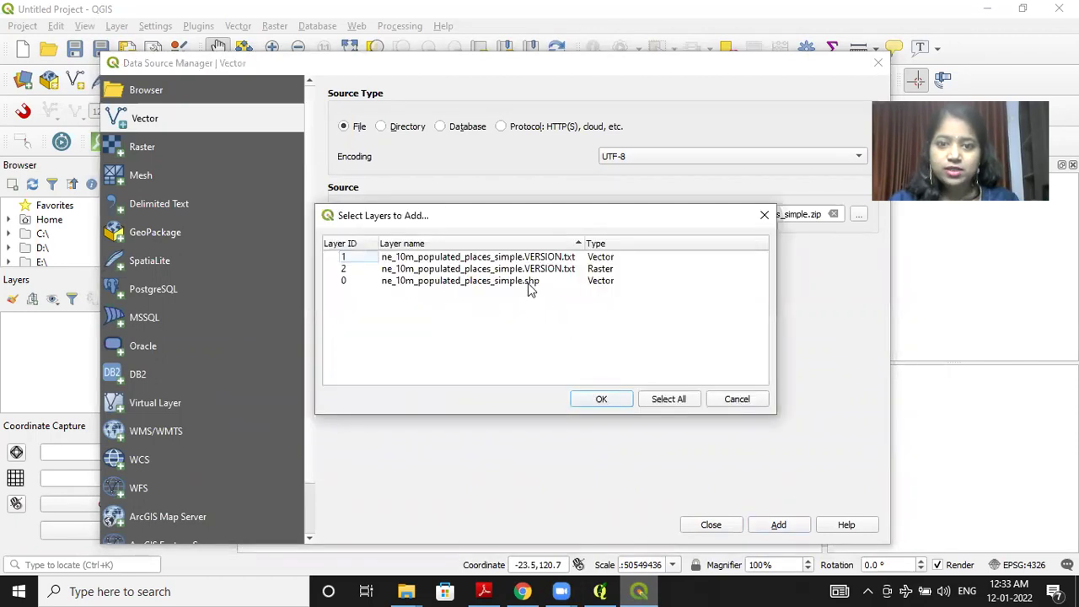
left_click(530, 283)
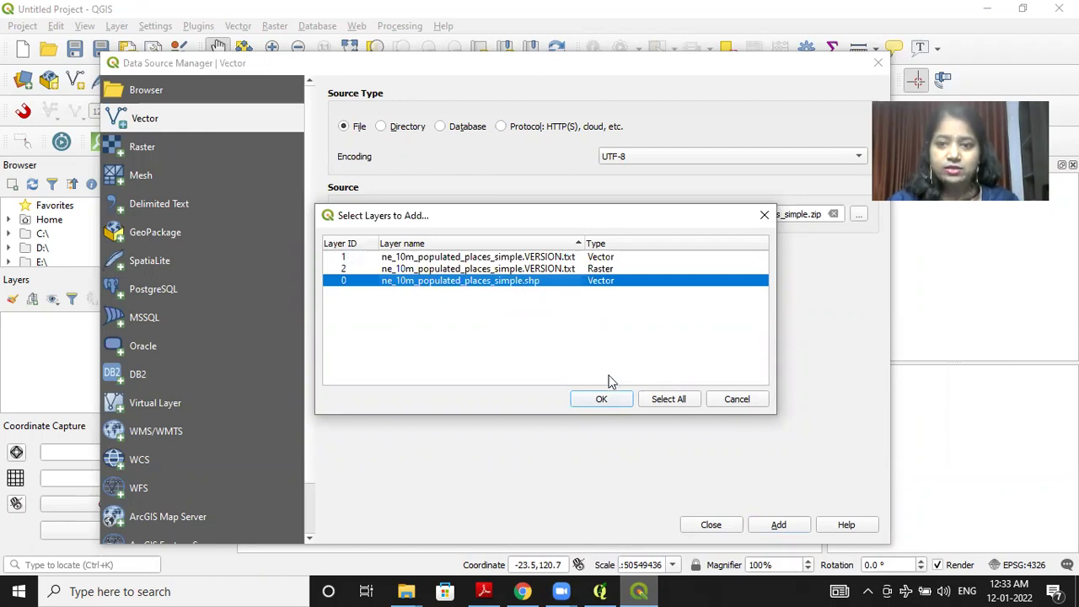
left_click(602, 399)
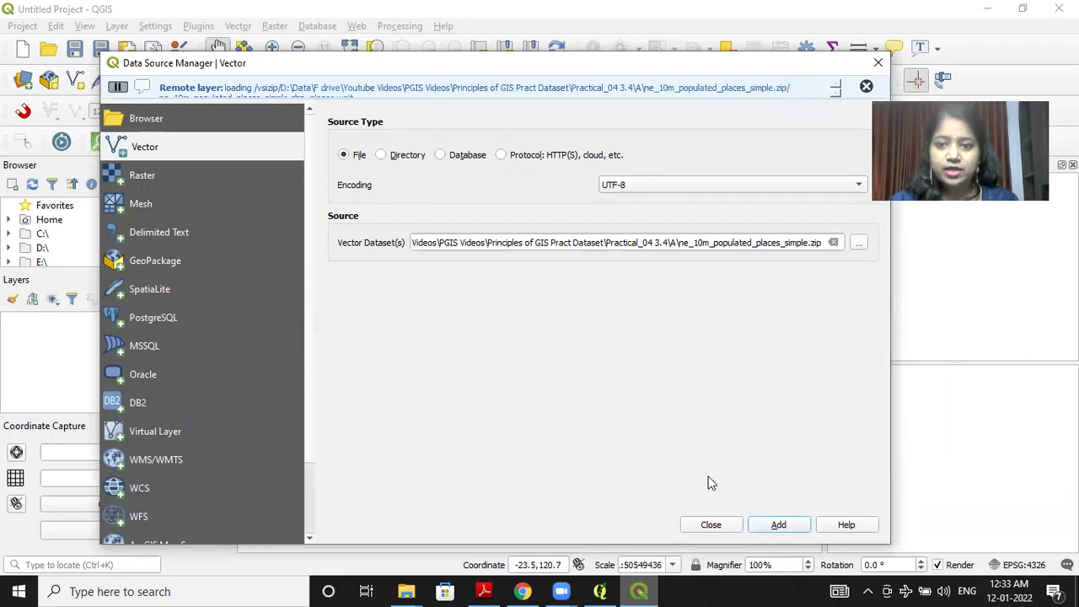
left_click(712, 524)
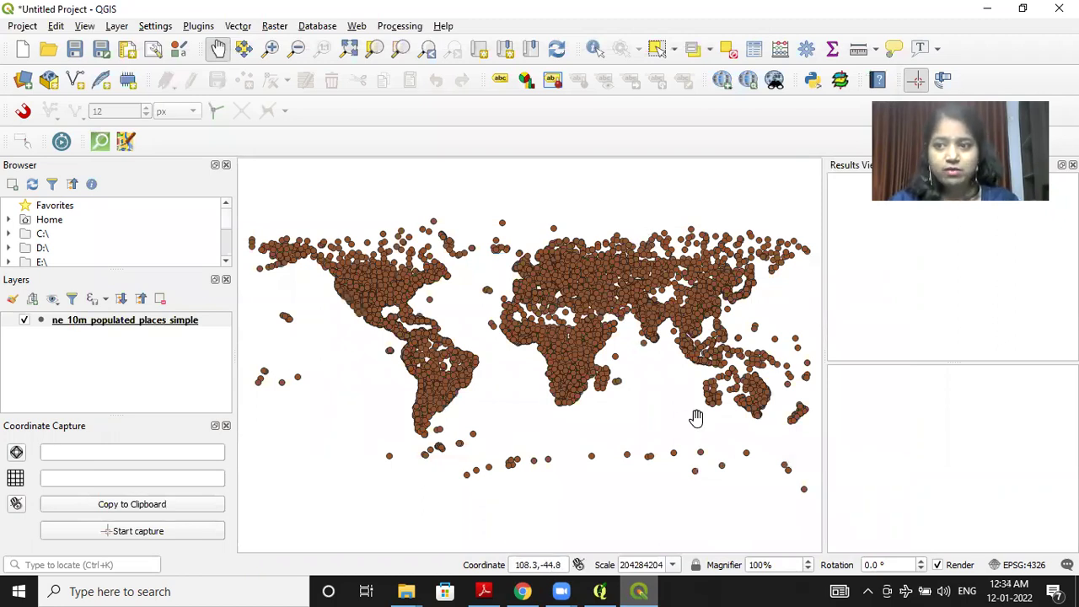
Open the populated places attribute table and scroll across to the pop_max columns
right_click(132, 329)
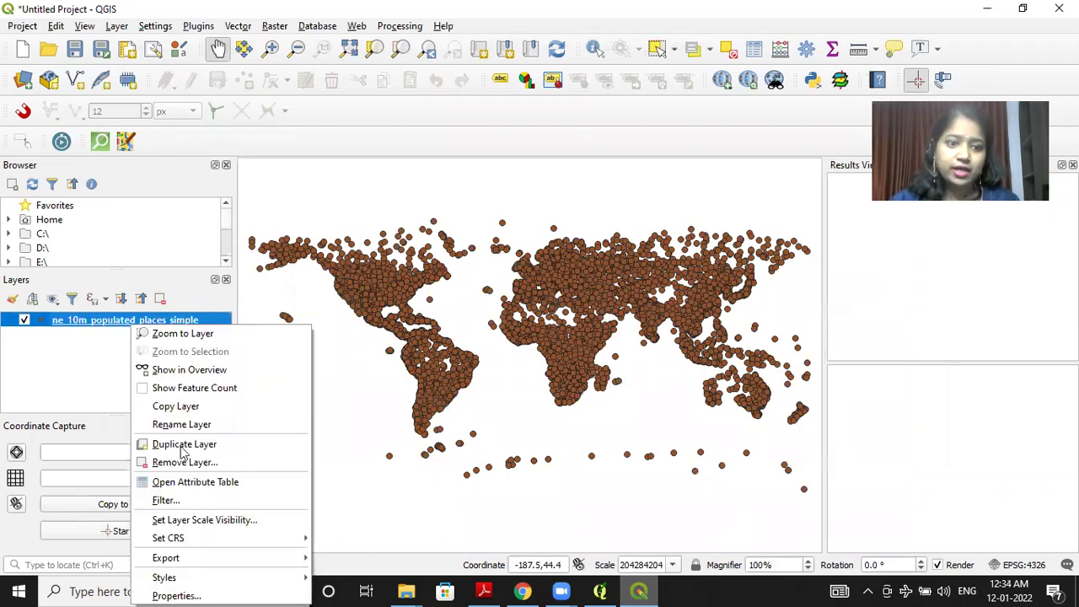
left_click(193, 484)
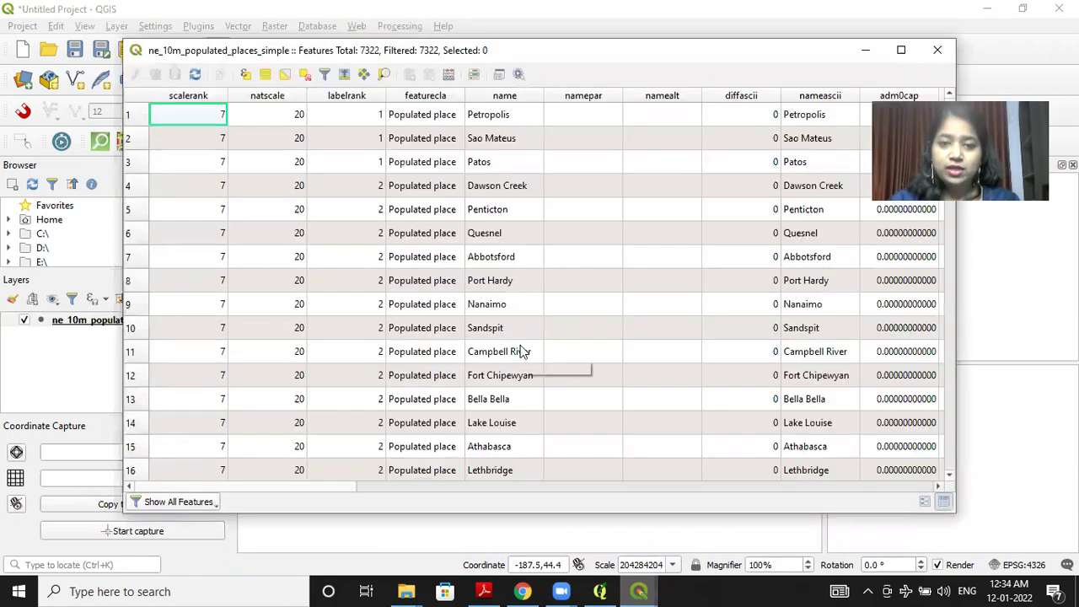
scroll(520, 351, "right", 10)
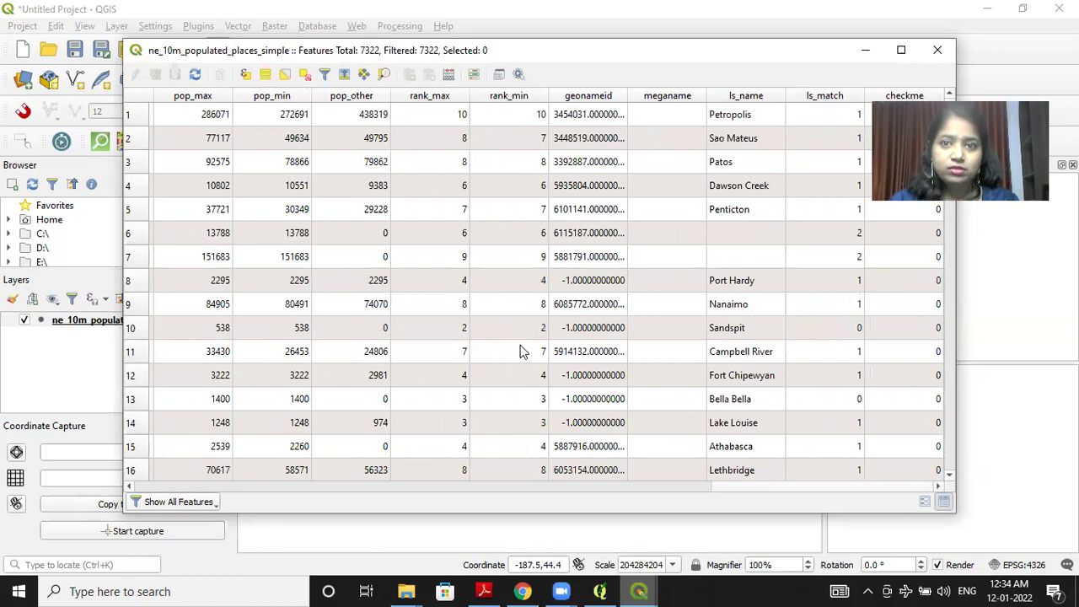
scroll(520, 351, "left", 6)
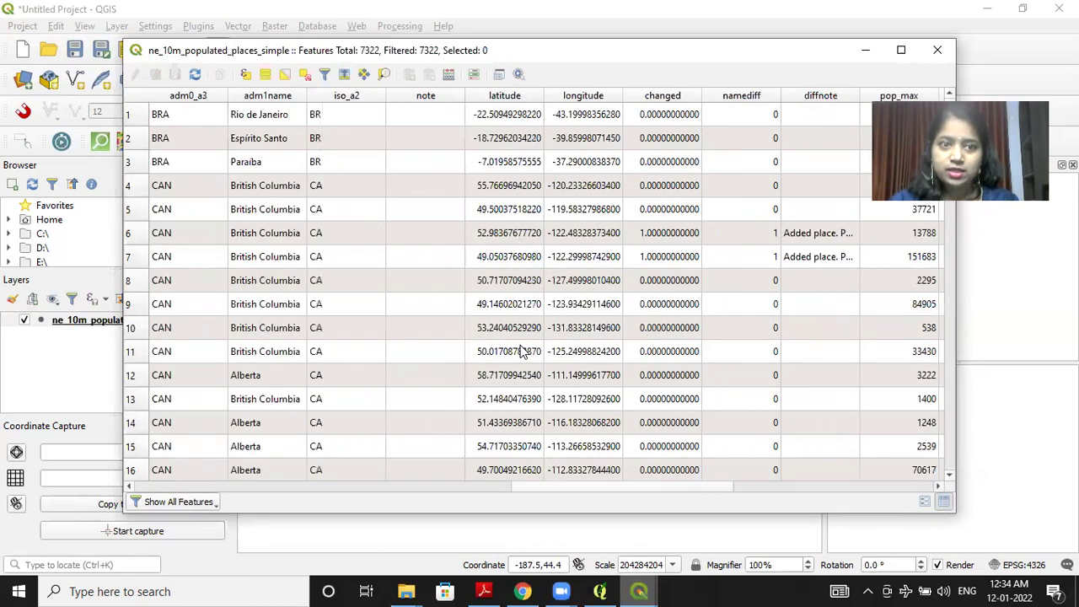
scroll(521, 351, "left", 6)
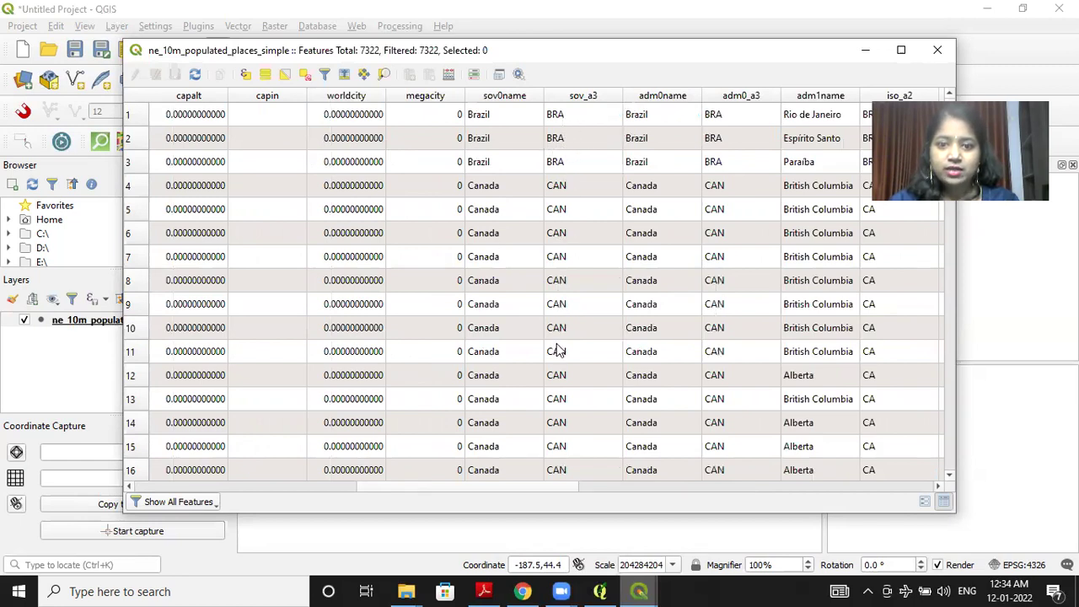
scroll(556, 351, "down", 3)
scroll(556, 351, "down", 2)
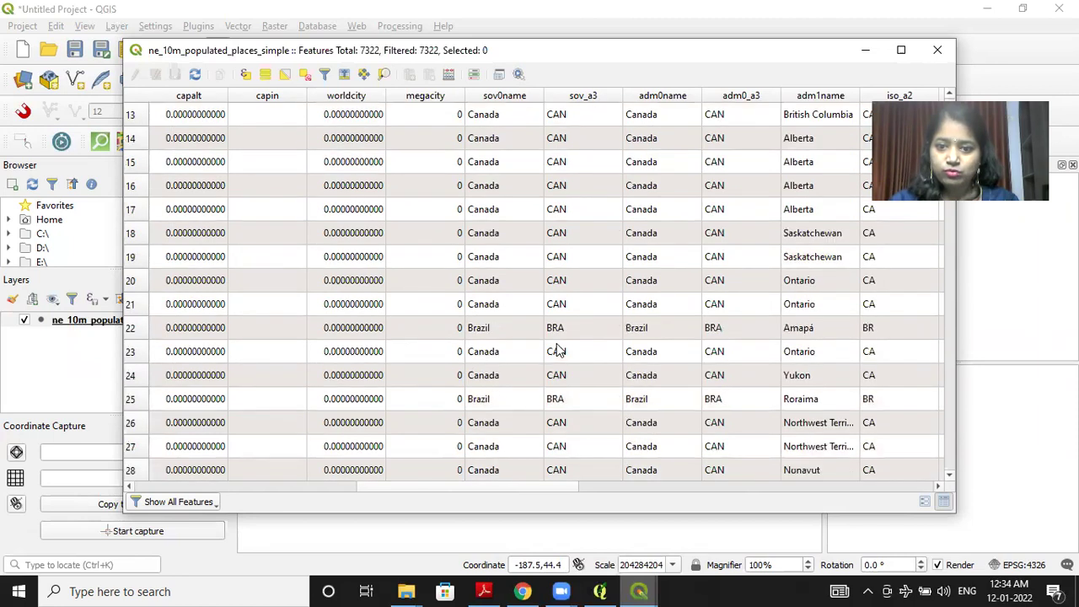
scroll(557, 351, "right", 5)
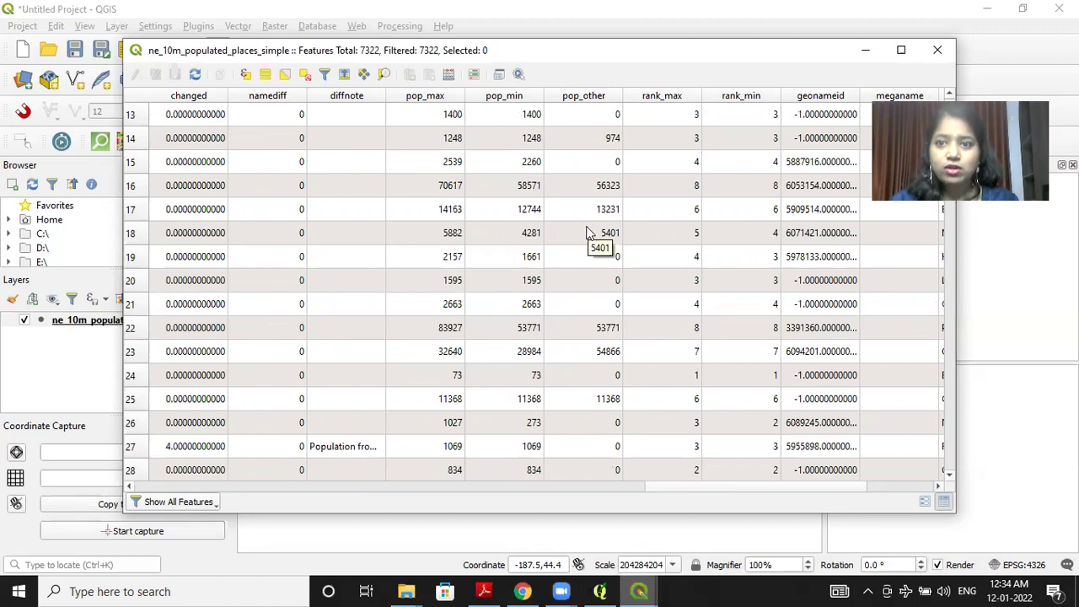
scroll(588, 233, "right", 2)
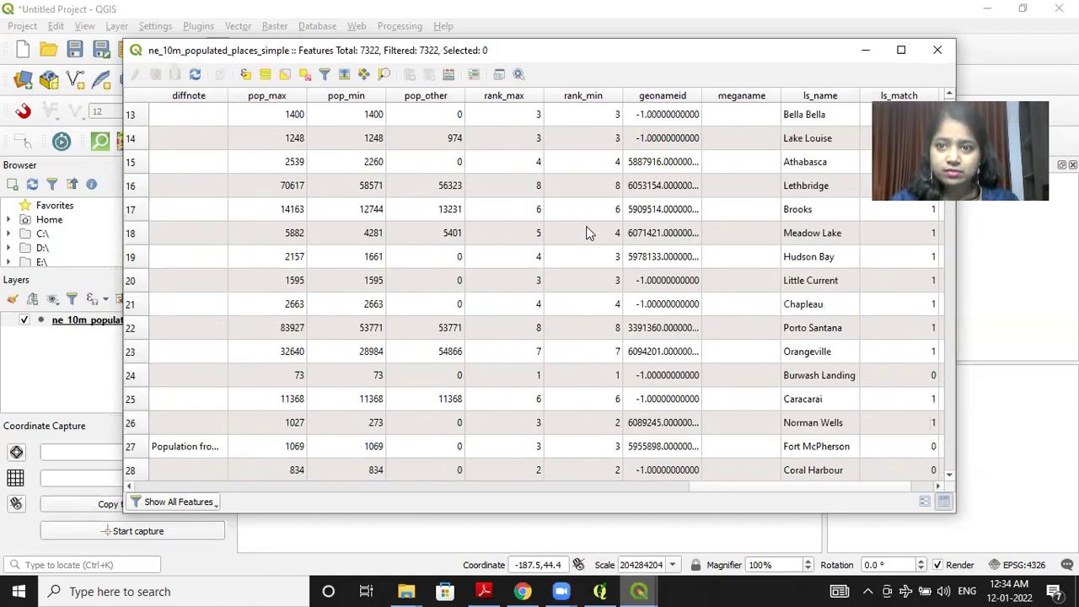
scroll(589, 233, "right", 1)
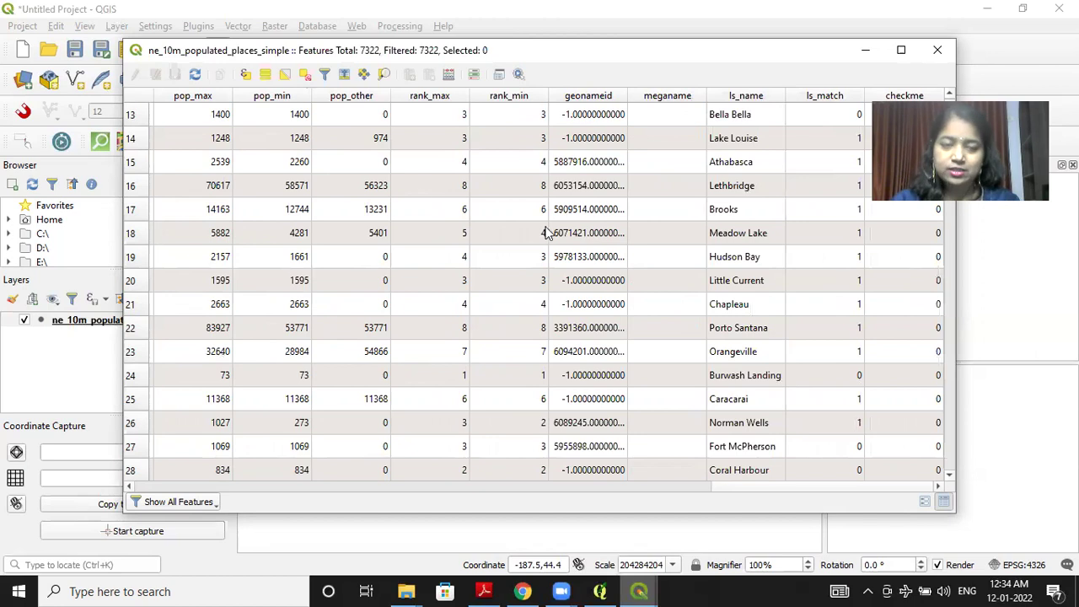
Select features with the expression pop_max>1000, selecting 6912 of 7322 places
left_click(249, 81)
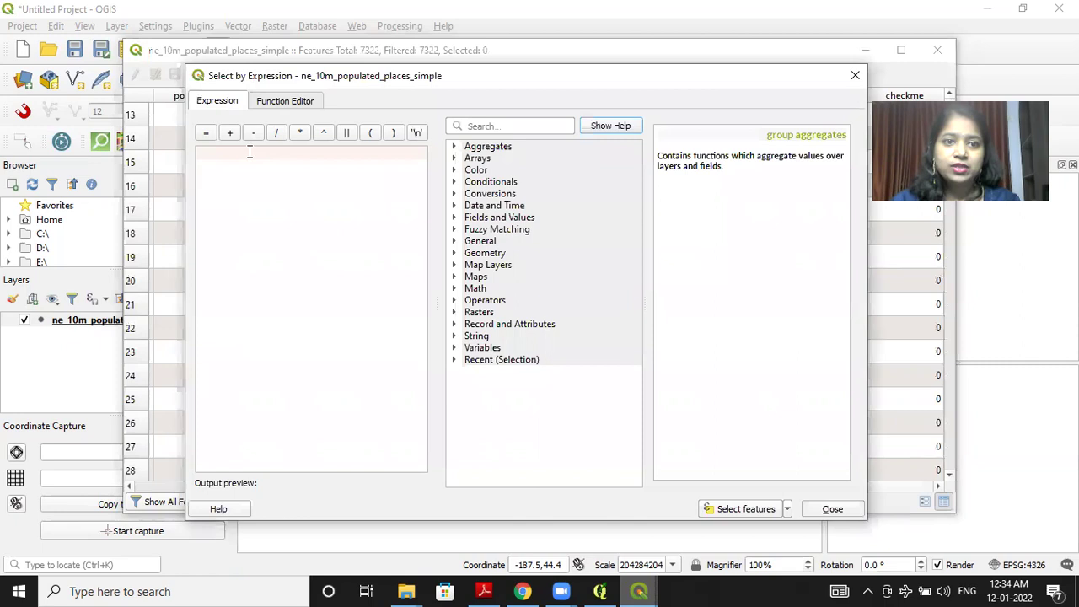
type("p")
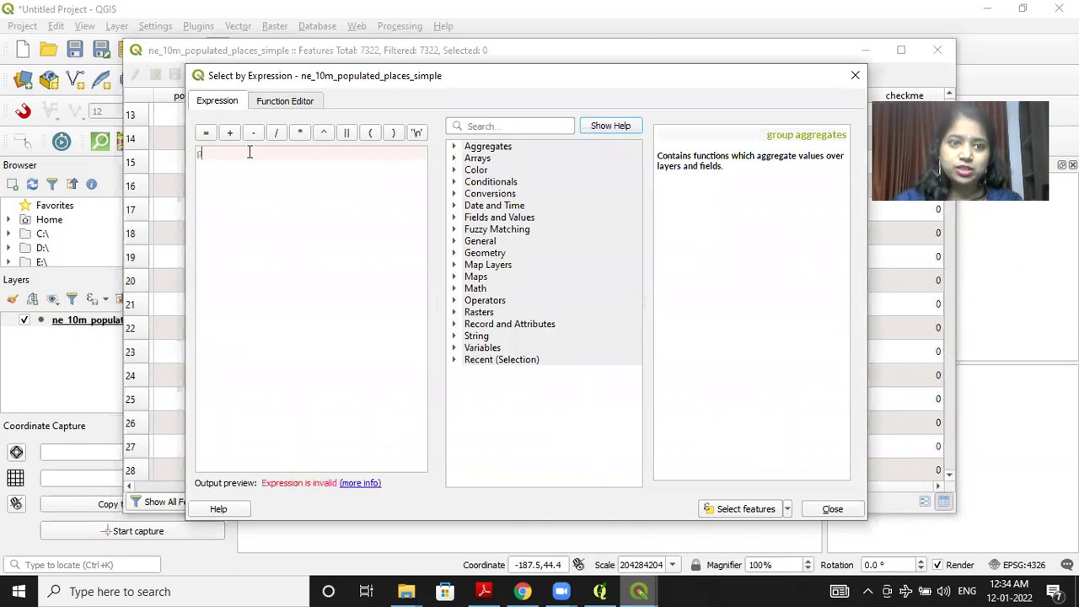
type("op")
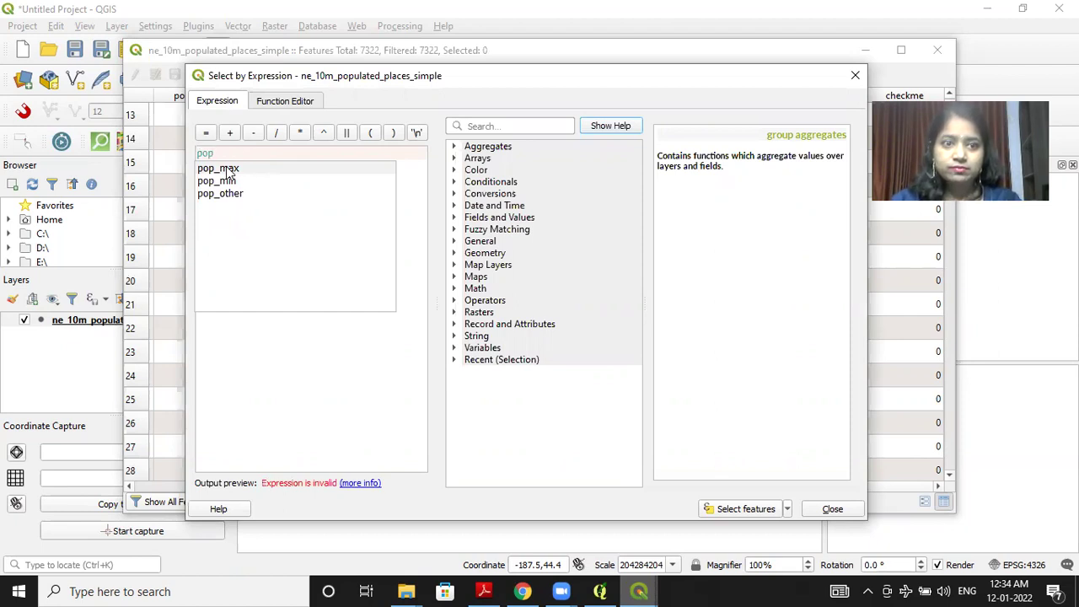
type("_max")
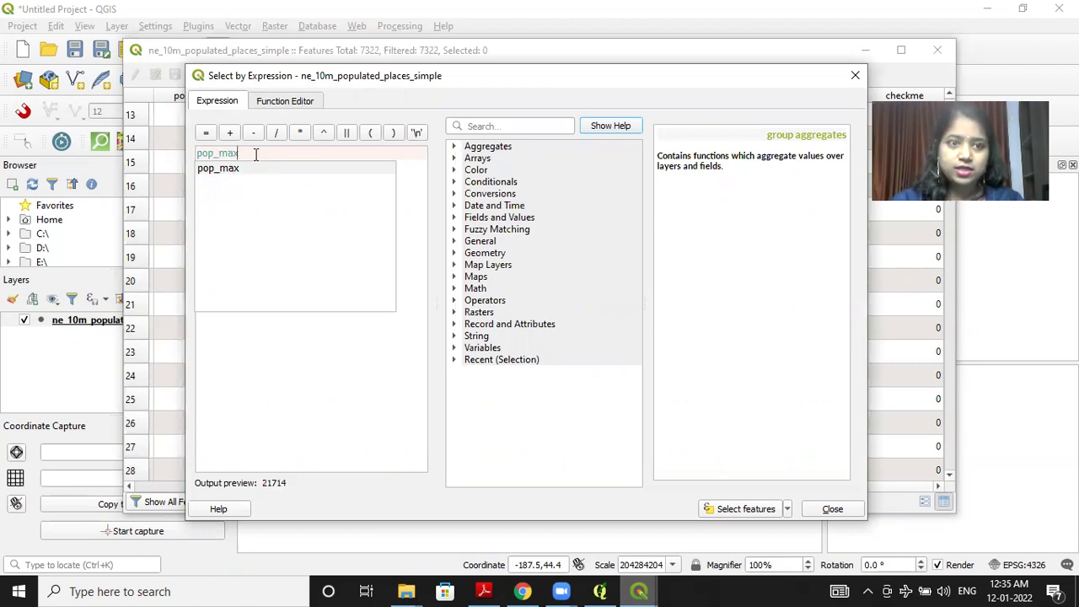
type(">1000")
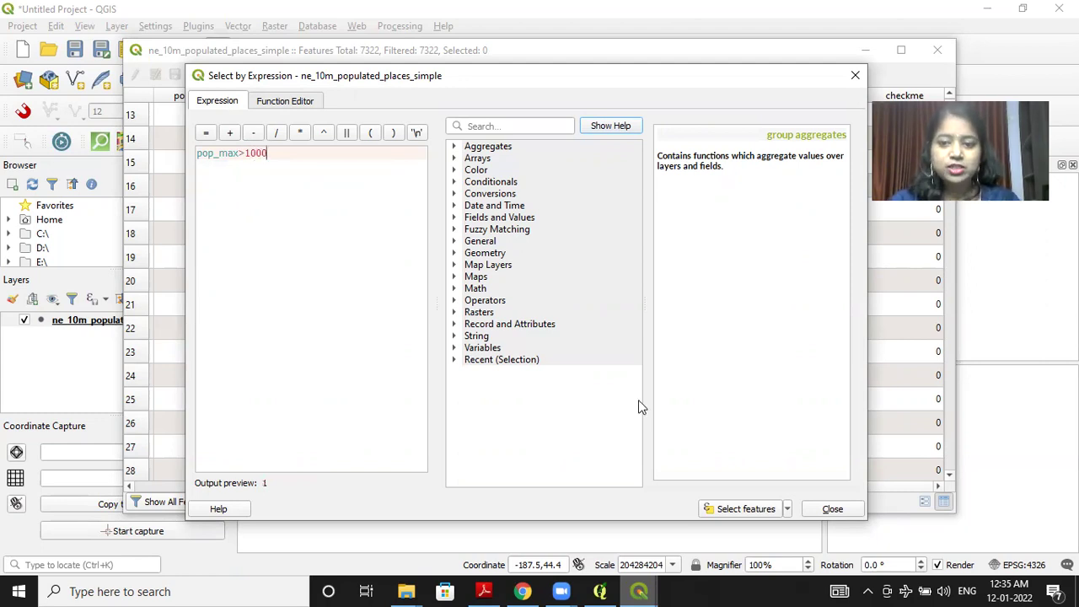
left_click(742, 509)
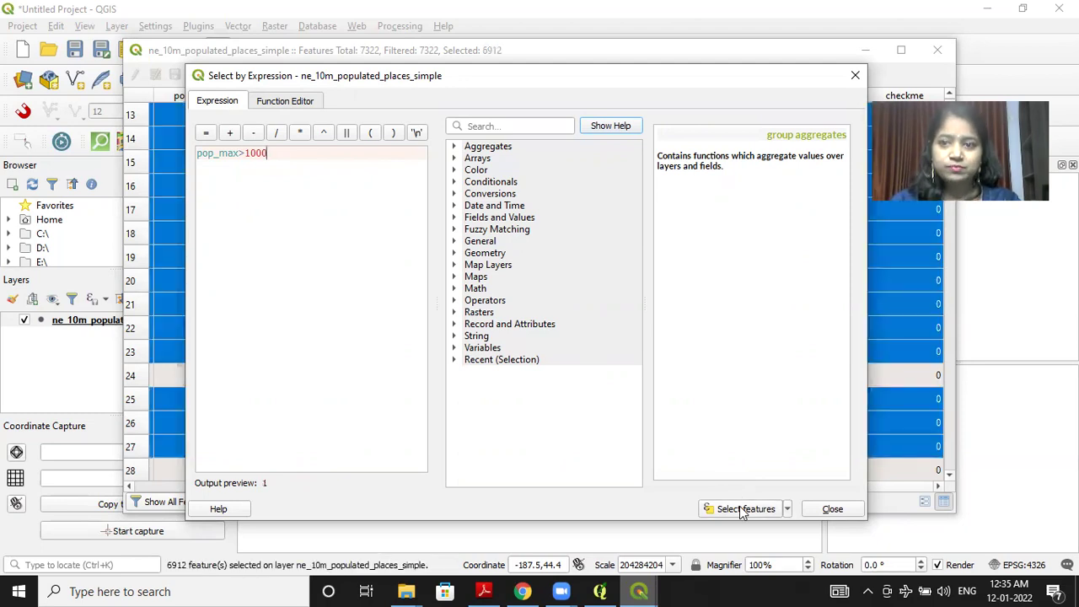
left_click(830, 509)
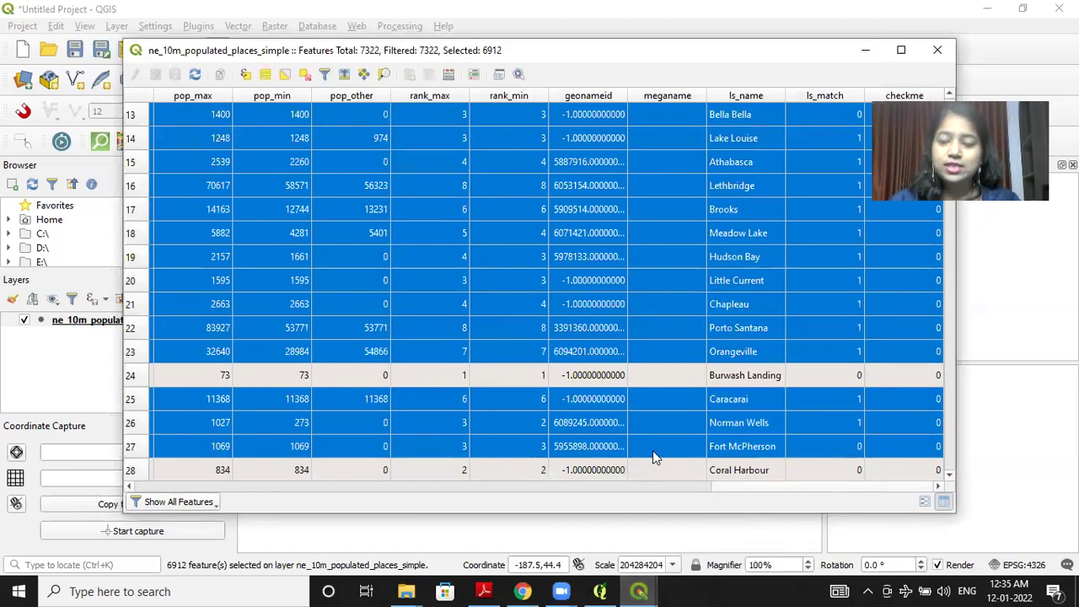
Close the attribute table to show the 6912 selected places in yellow on the map
left_click(937, 50)
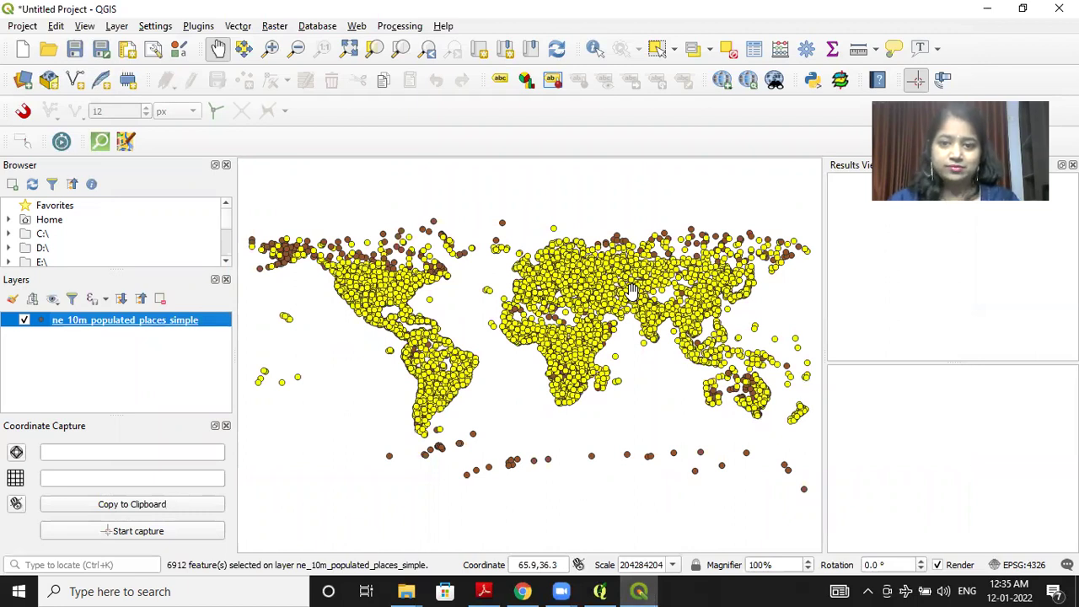
Deselect all places and reopen the ne_10m_populated_places_simple attribute table
left_click(728, 54)
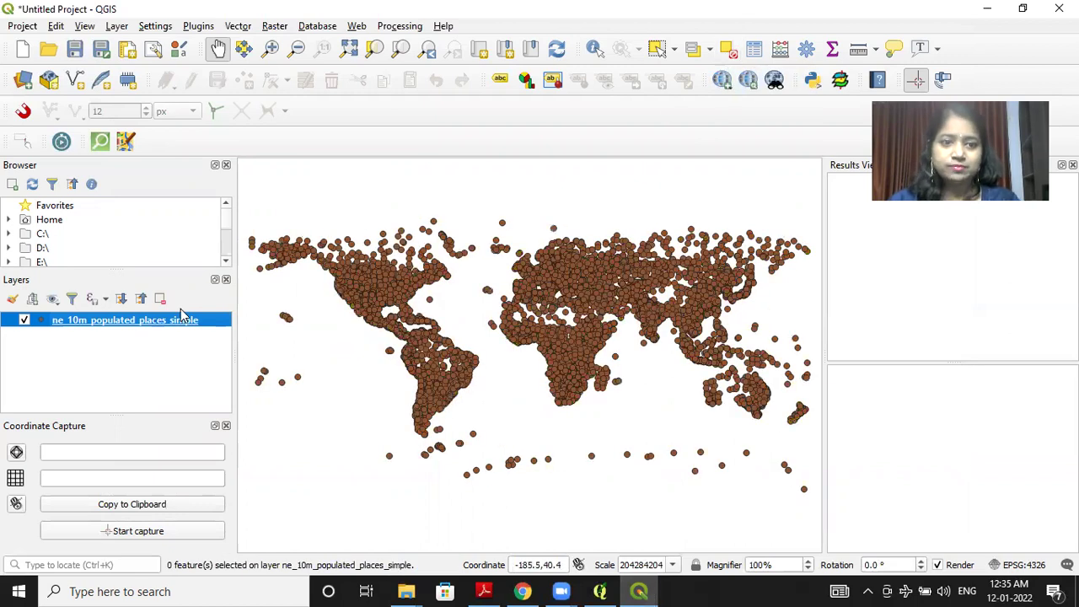
right_click(147, 325)
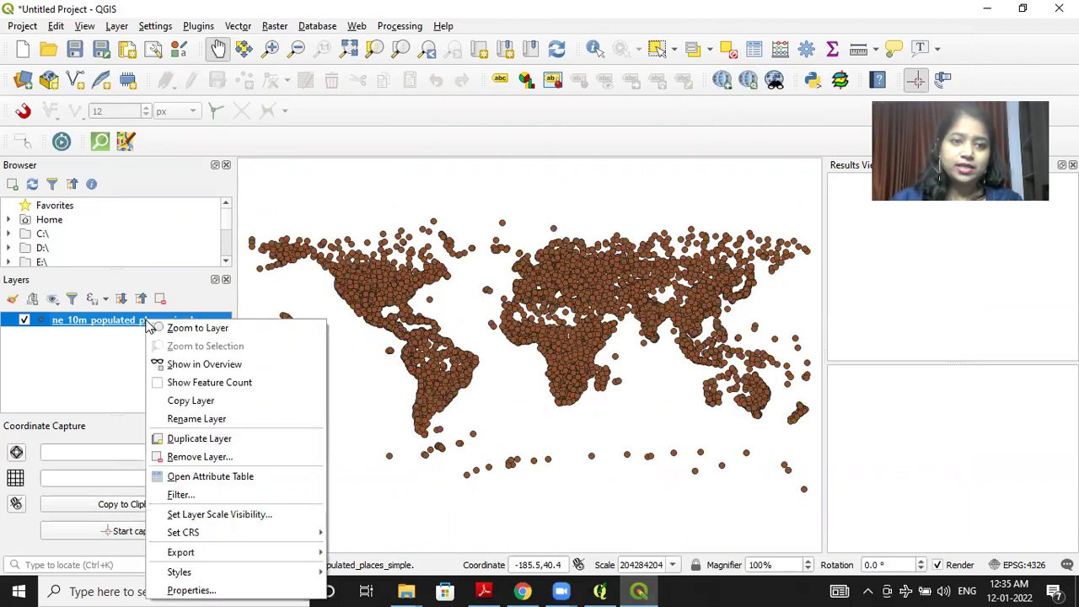
left_click(198, 478)
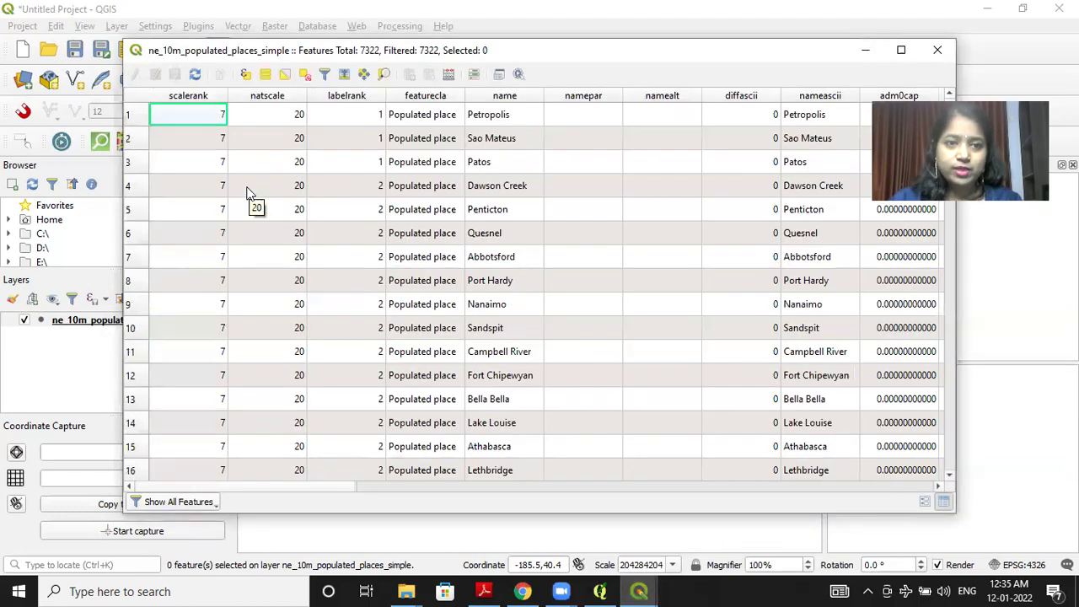
left_click(246, 77)
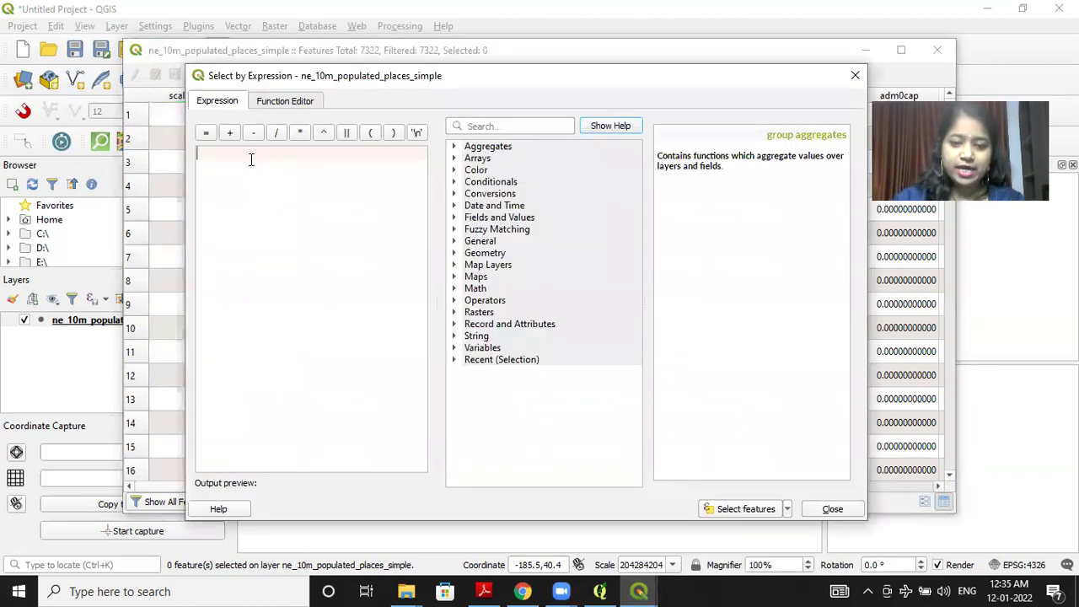
type("so")
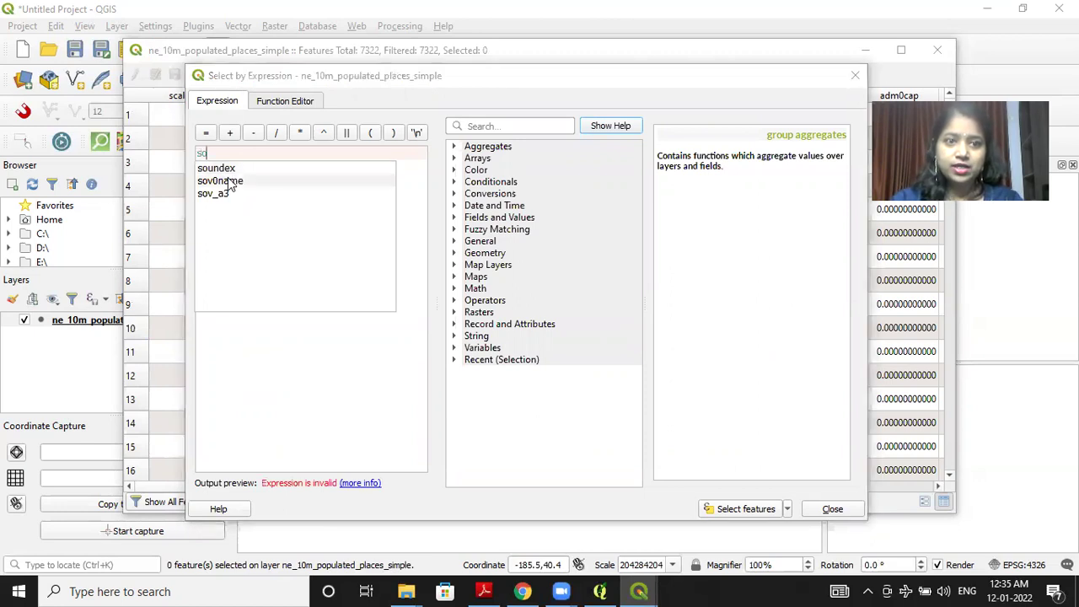
left_click(229, 181)
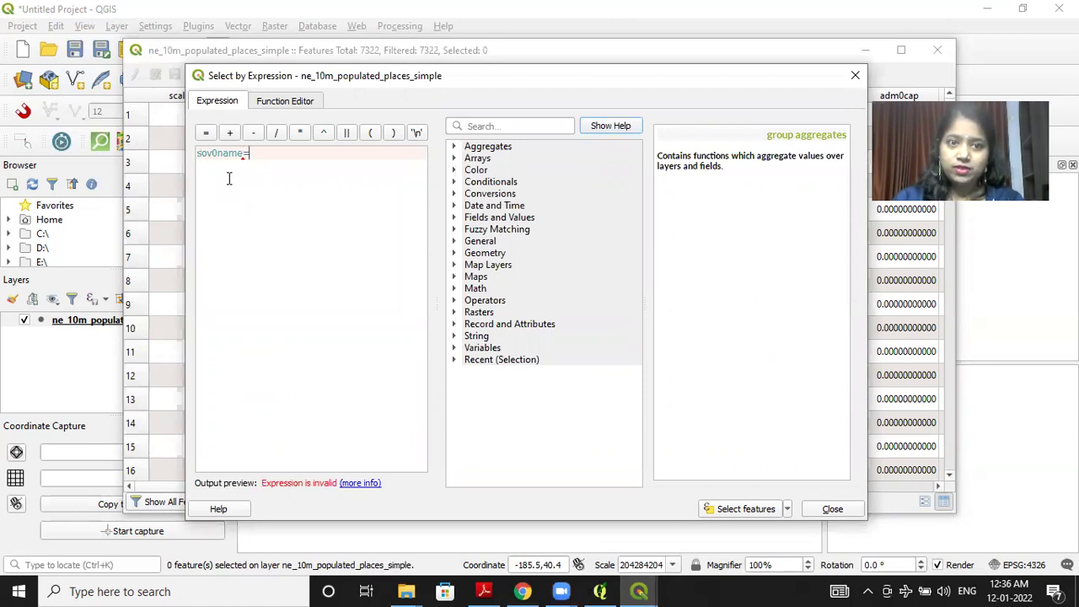
type("'India")
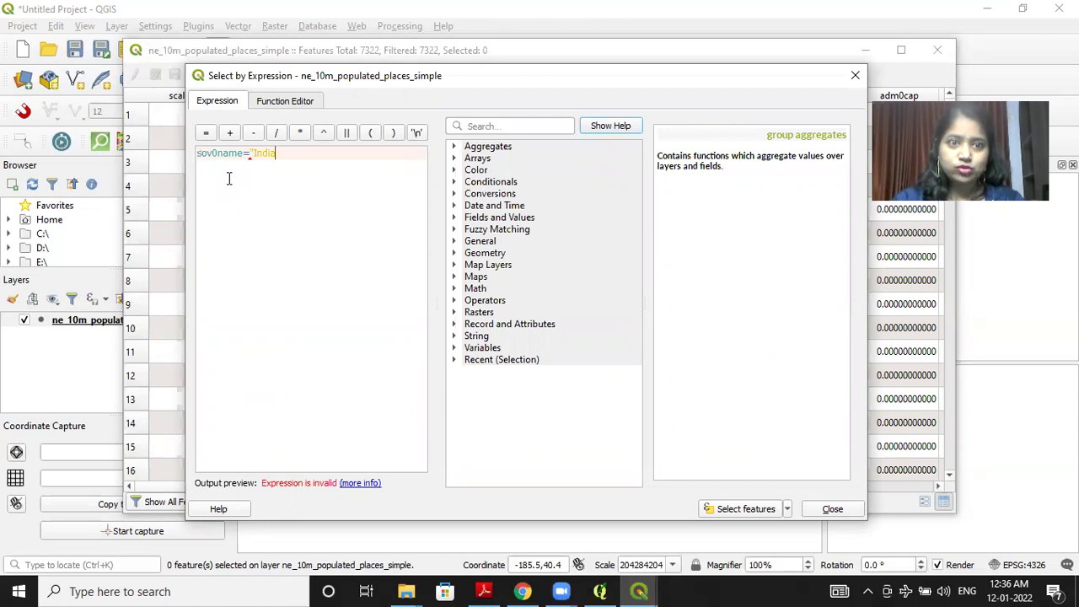
type("'")
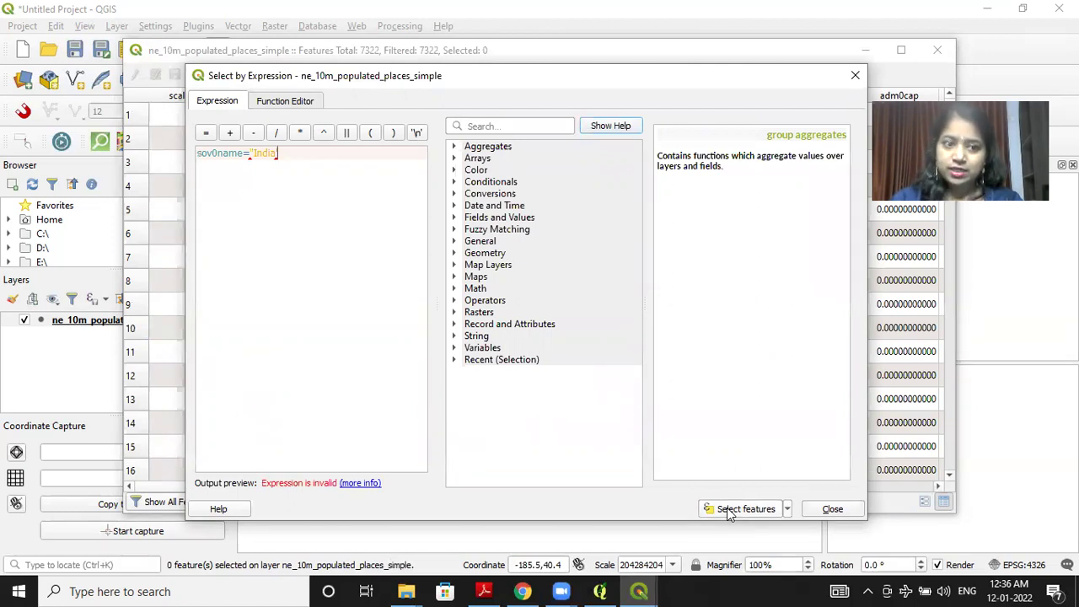
left_click(833, 510)
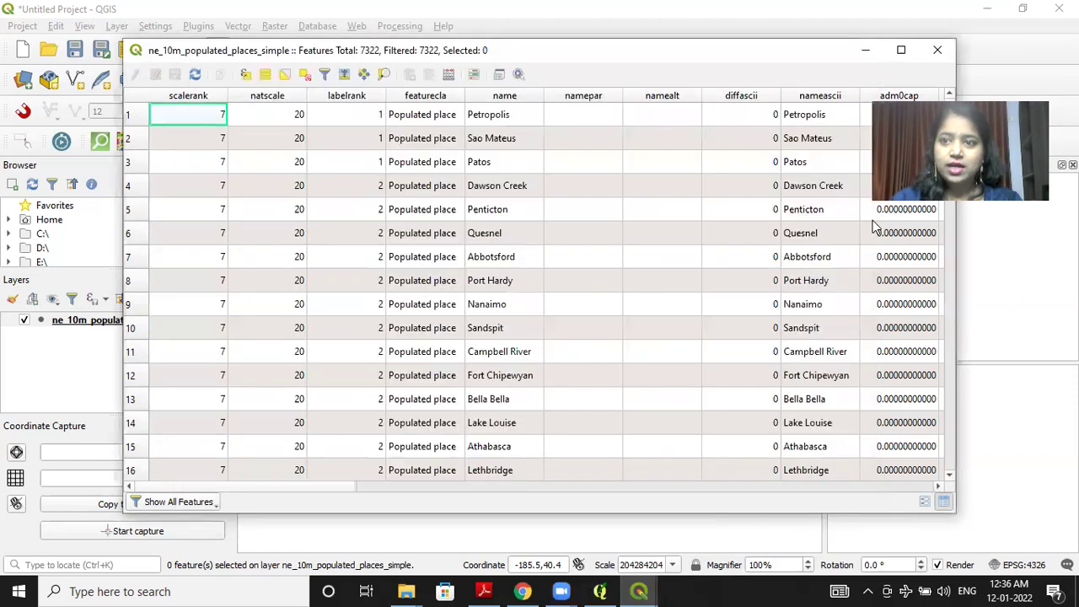
left_click(936, 50)
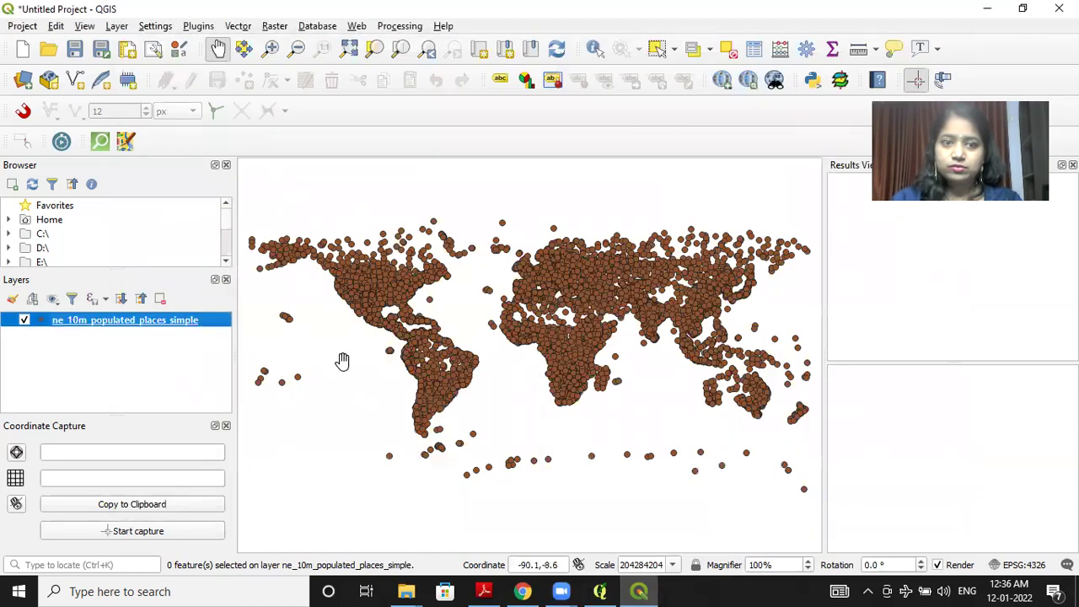
right_click(156, 323)
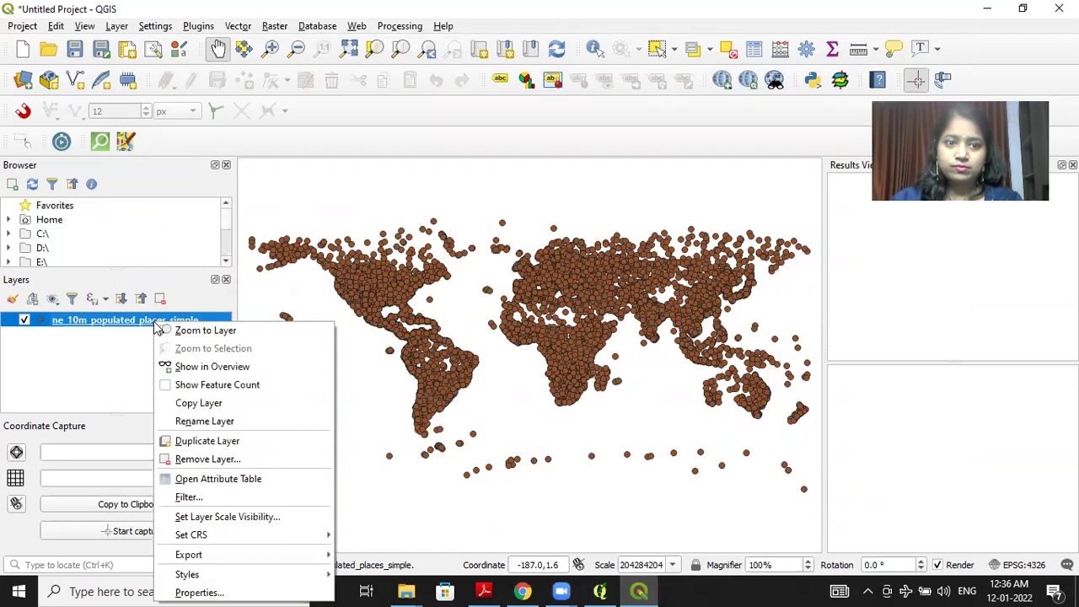
left_click(210, 479)
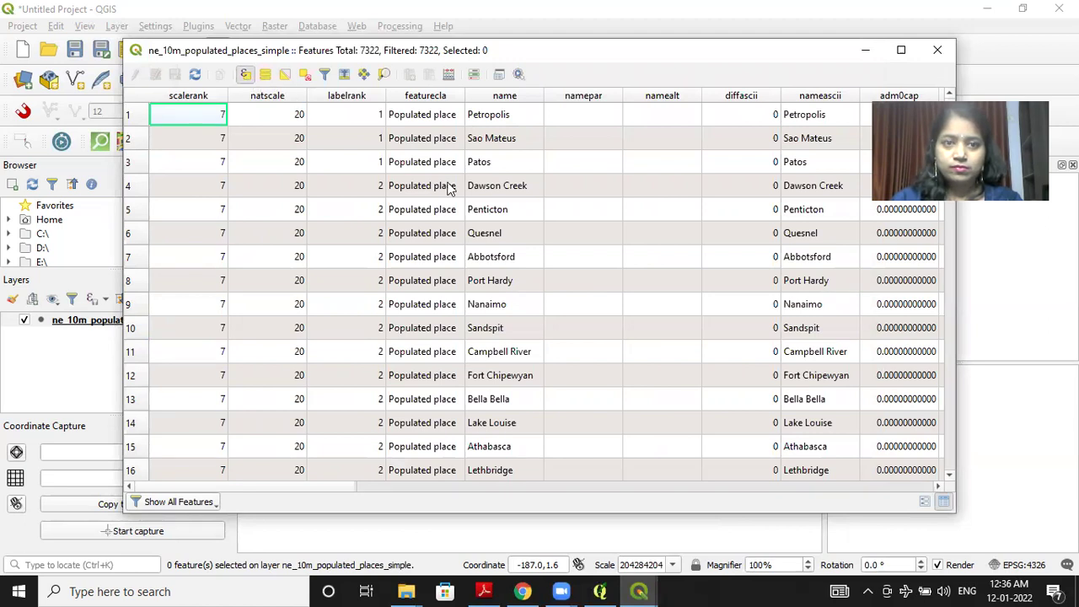
Select the 212 places matching the expression sov0name='India'
key("ctrl+F3")
type("sov")
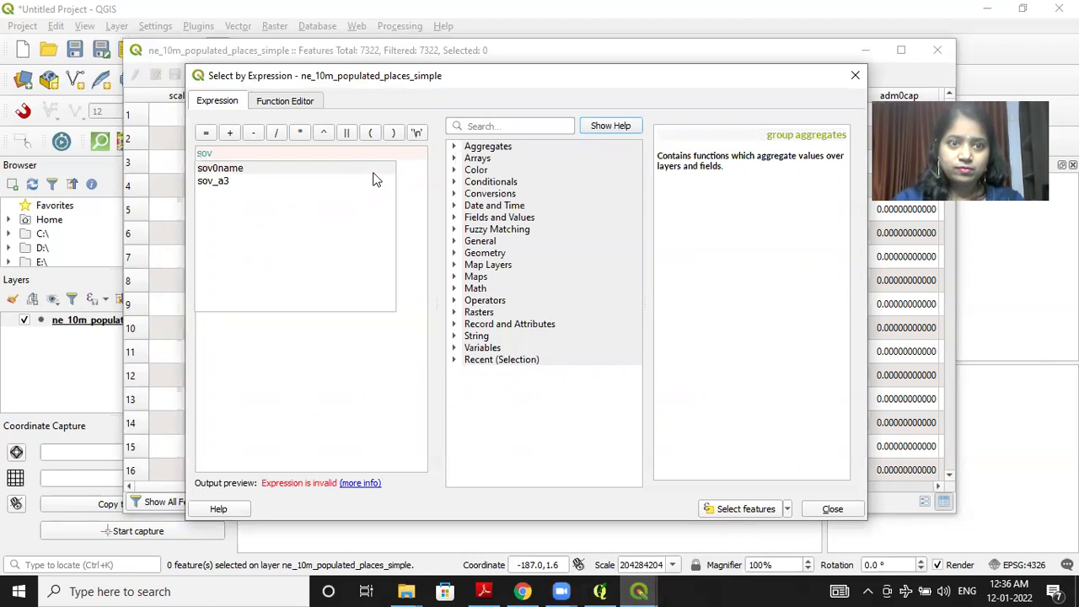
double_click(234, 168)
type("='")
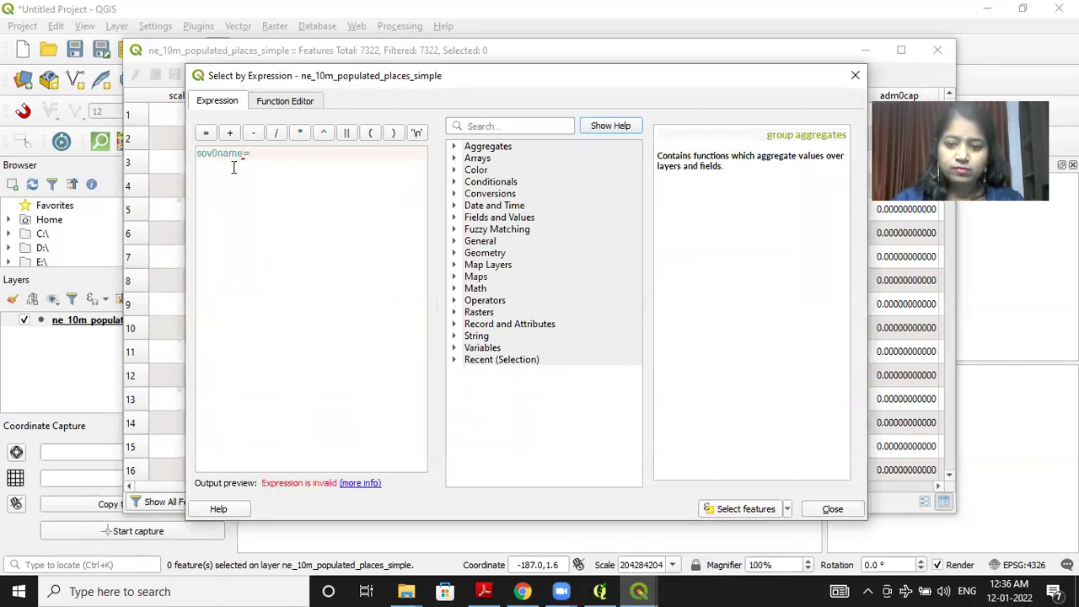
type("India'")
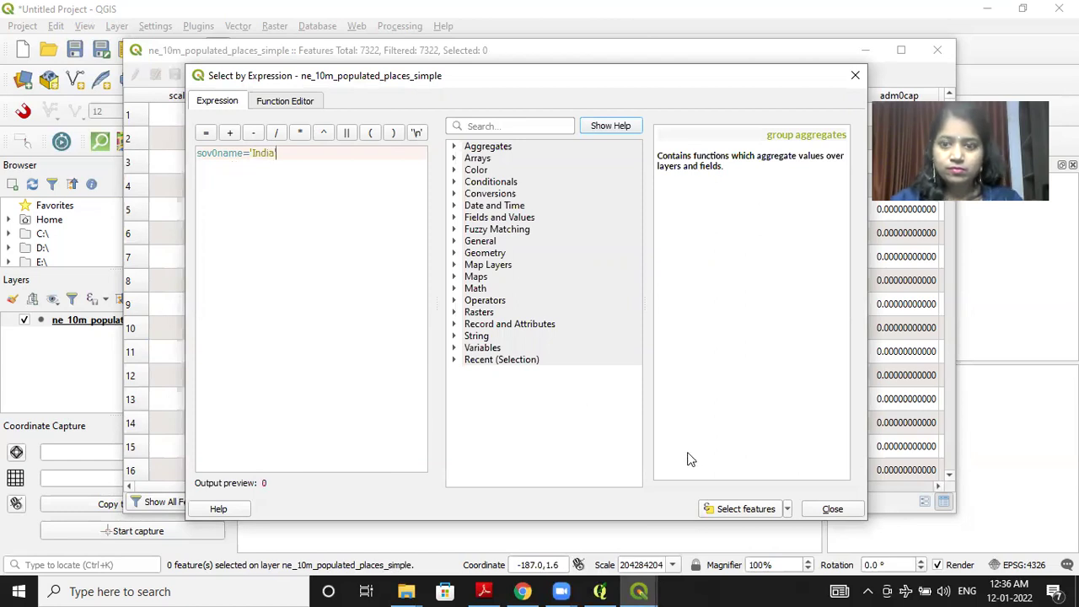
left_click(734, 510)
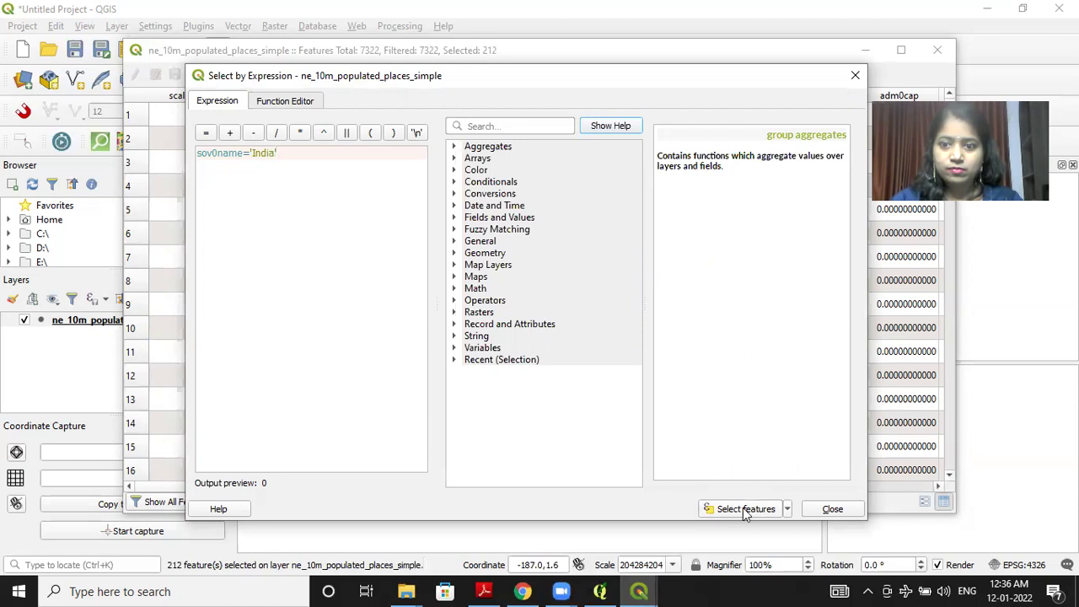
left_click(831, 509)
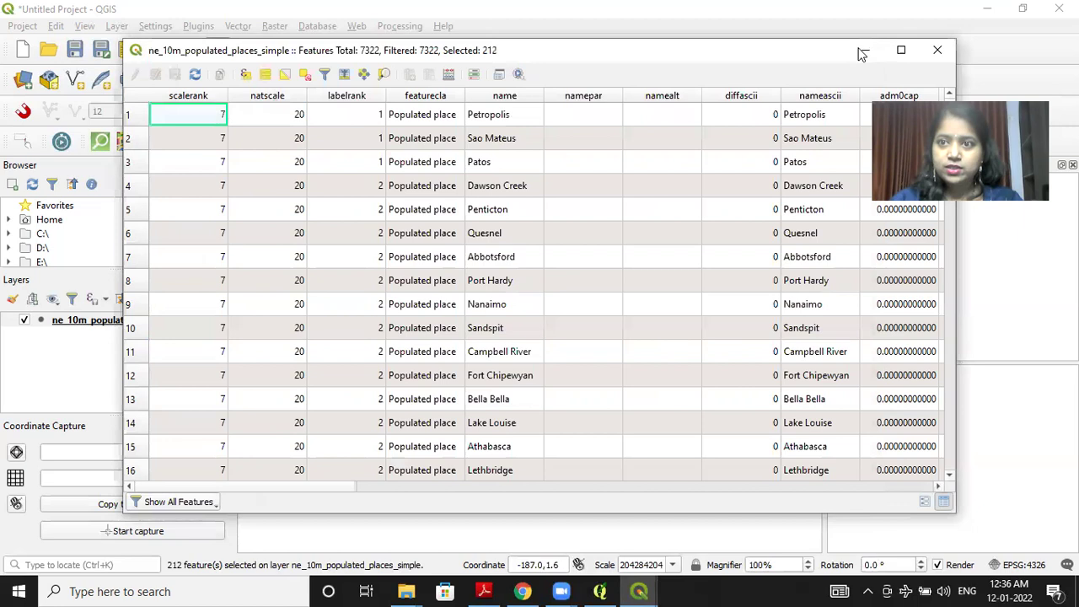
Close the table, zoom in on India, and clear the India selection
left_click(938, 49)
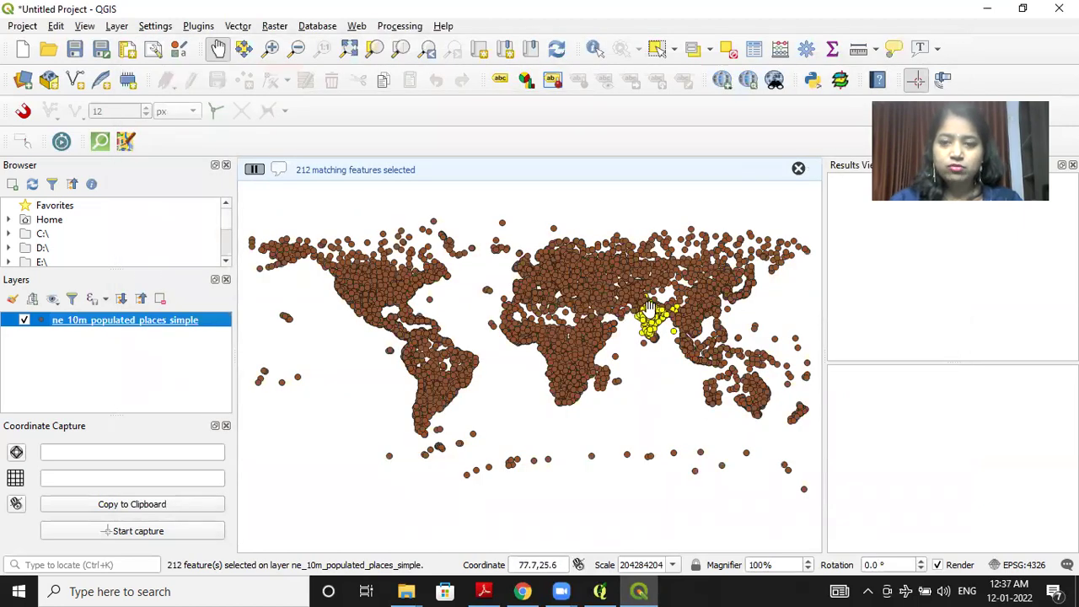
scroll(649, 308, "up", 1)
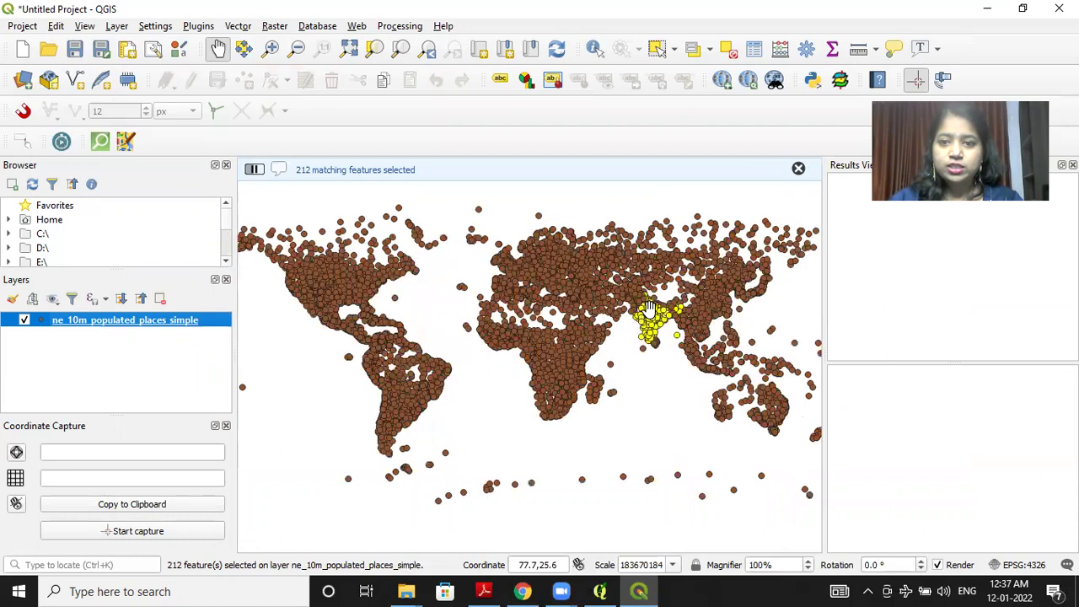
scroll(649, 307, "up", 2)
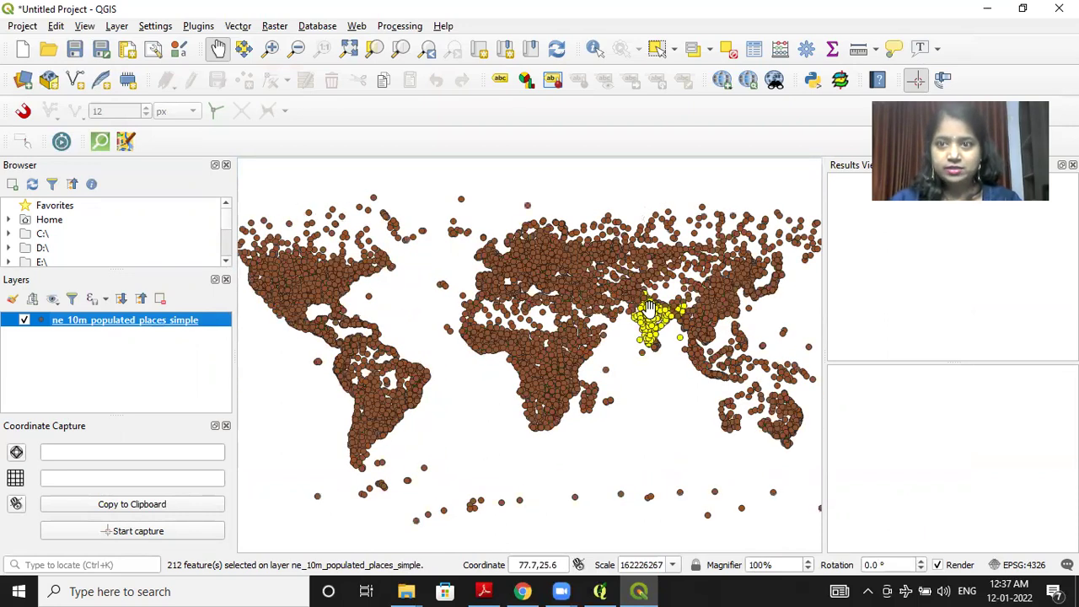
left_click(729, 51)
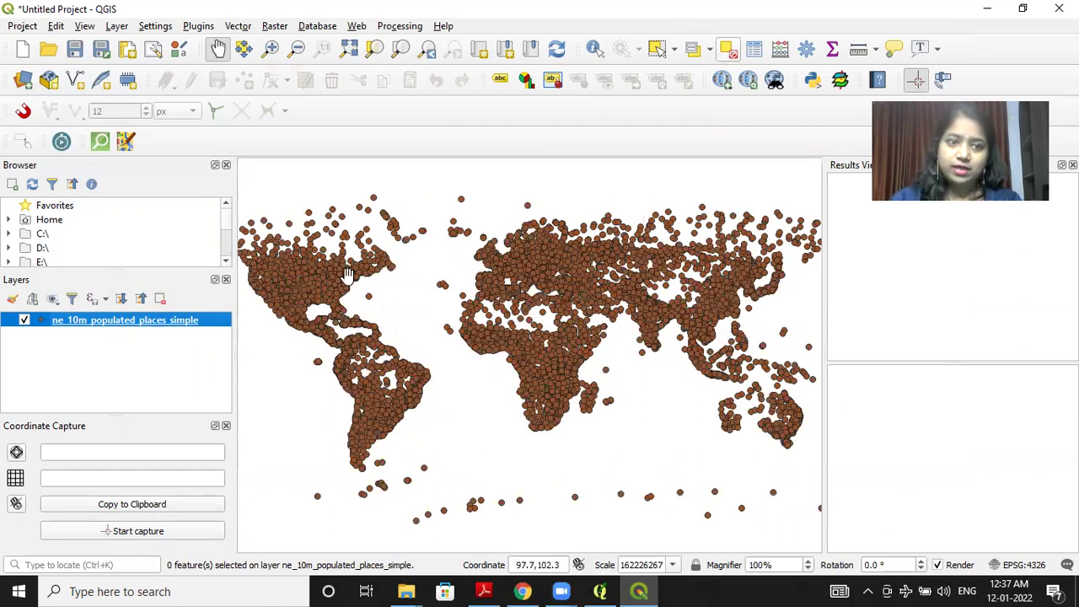
Reopen the populated places attribute table and start a Select by Expression
right_click(149, 327)
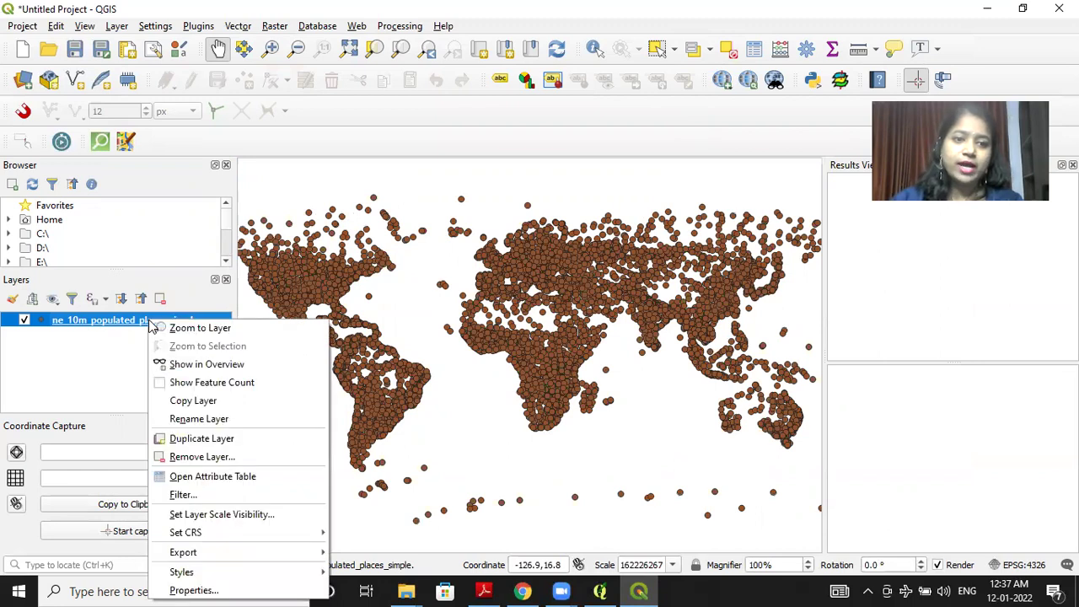
left_click(207, 478)
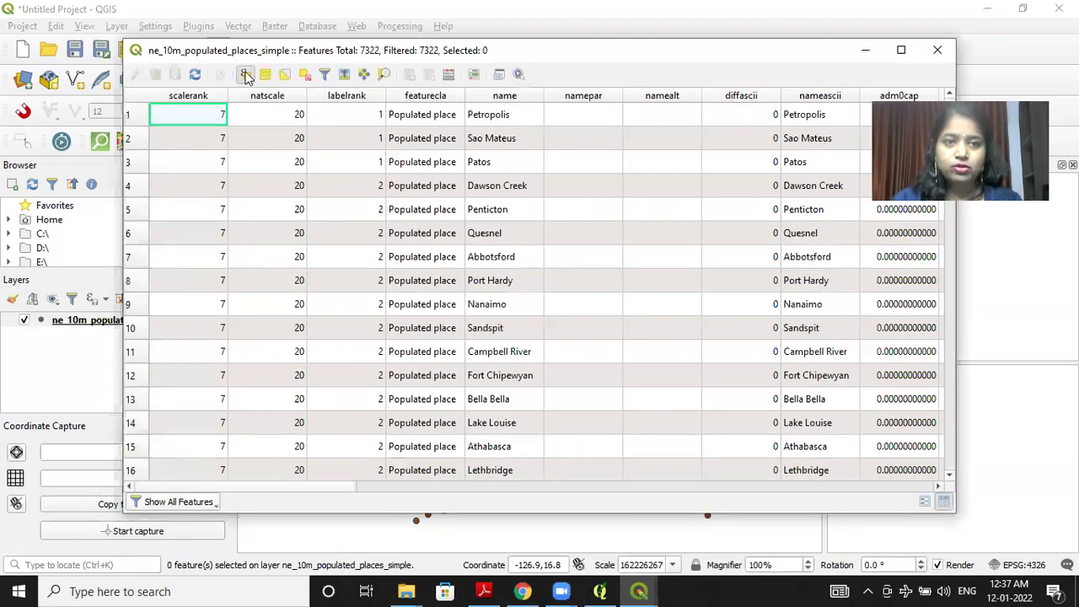
left_click(247, 77)
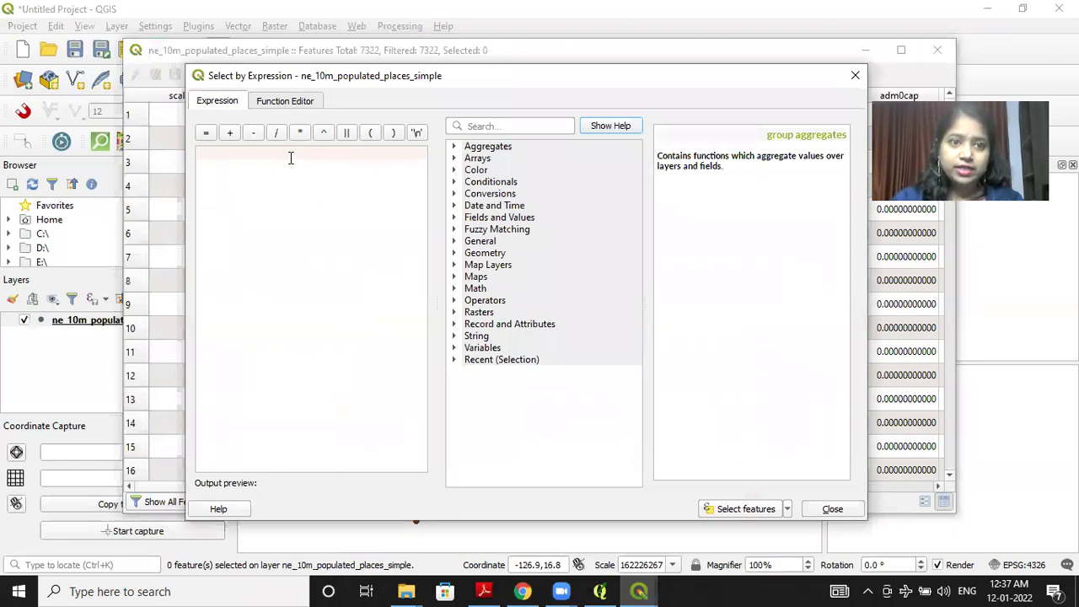
Select places matching pop_max>1000 and sov0name='India' by expression
type("po")
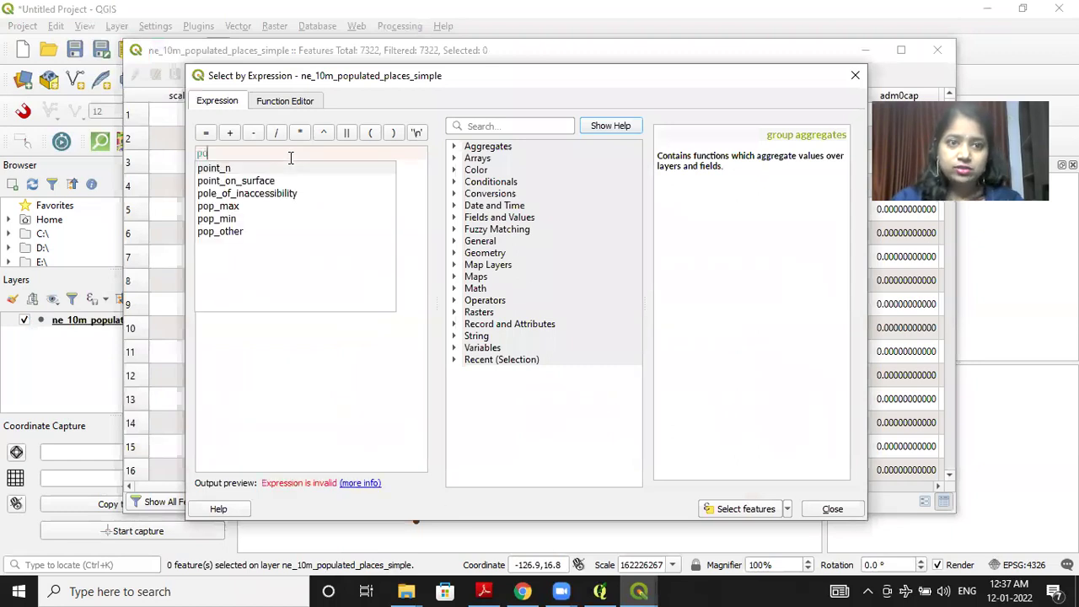
double_click(219, 206)
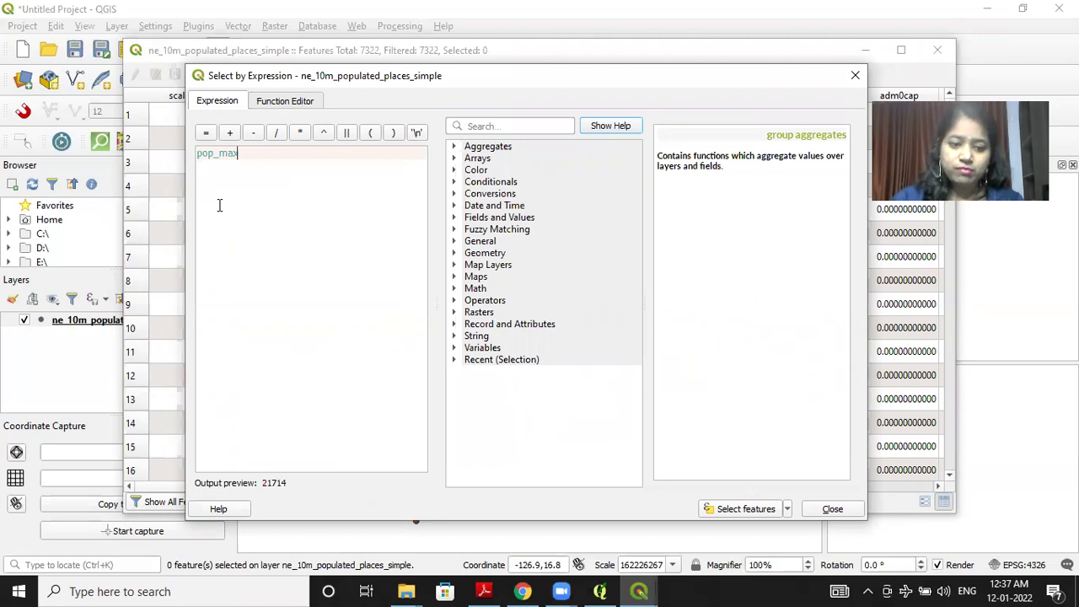
type(">1")
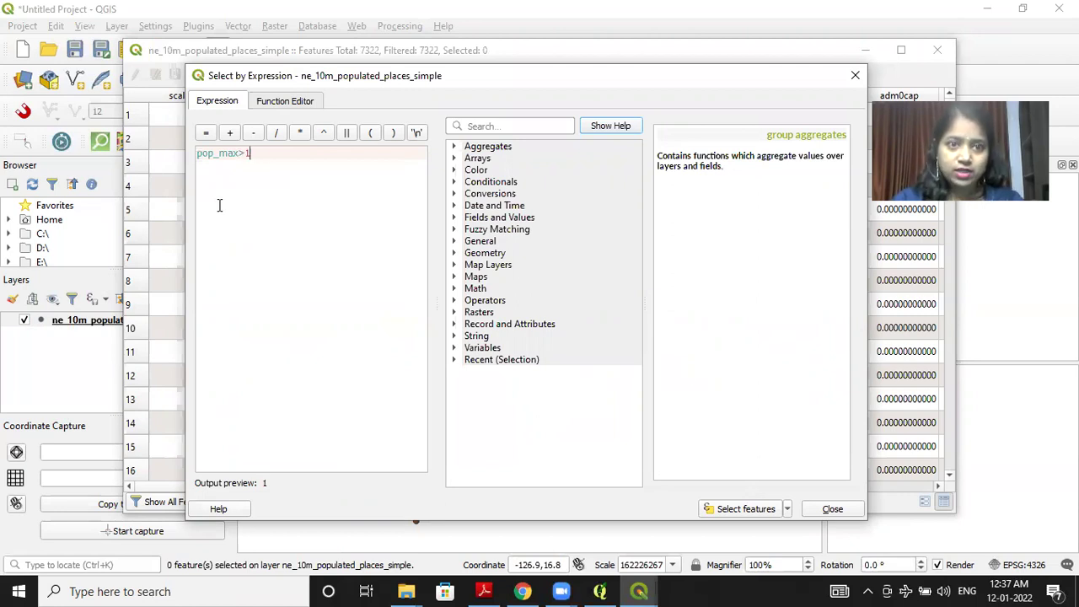
type("000 and")
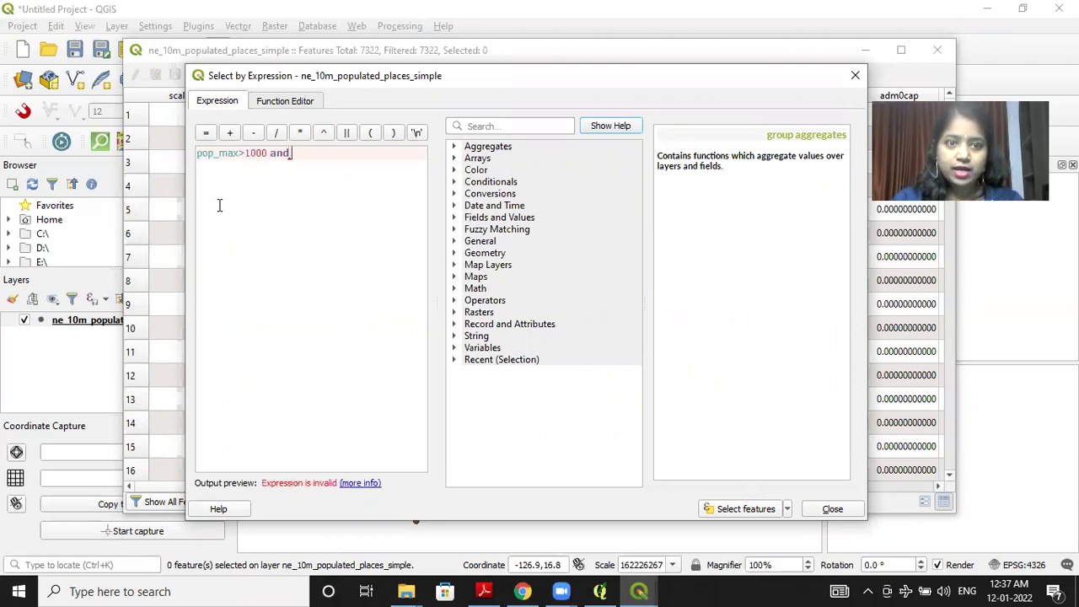
type(" sov")
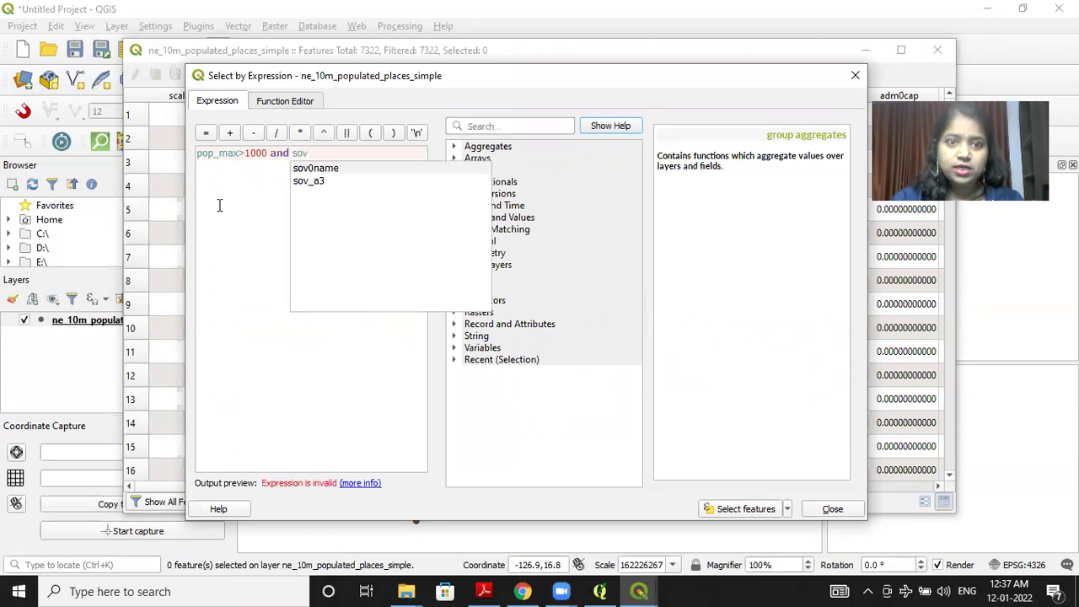
double_click(318, 169)
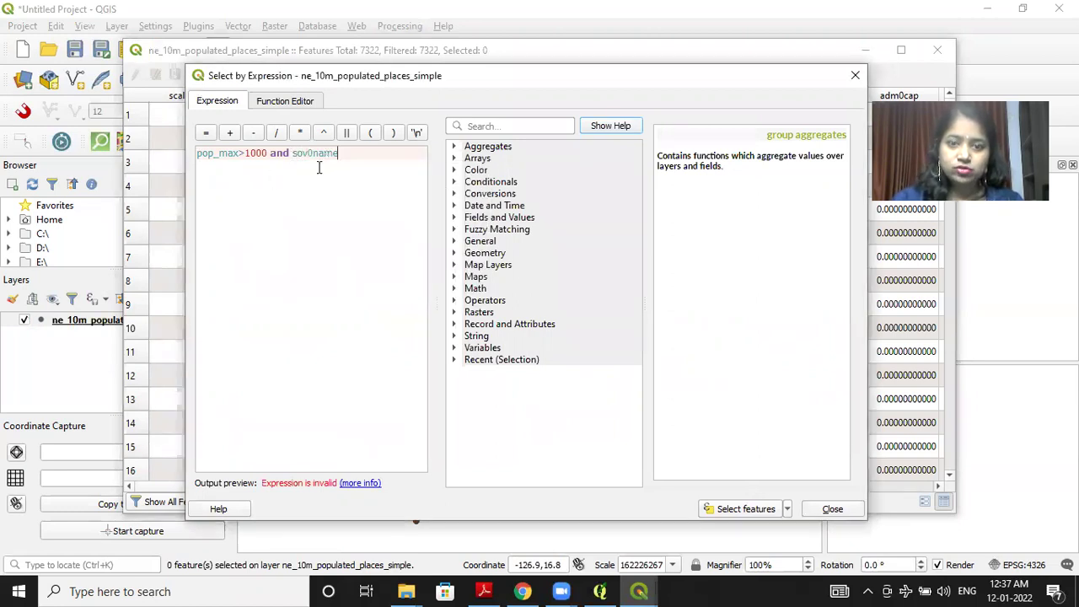
type("=")
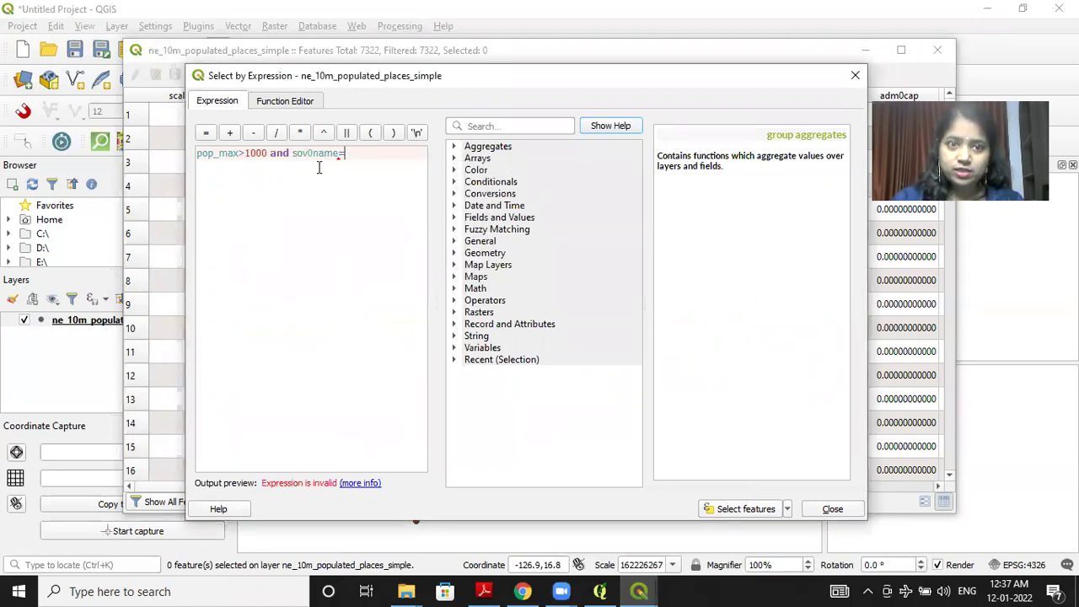
type("'")
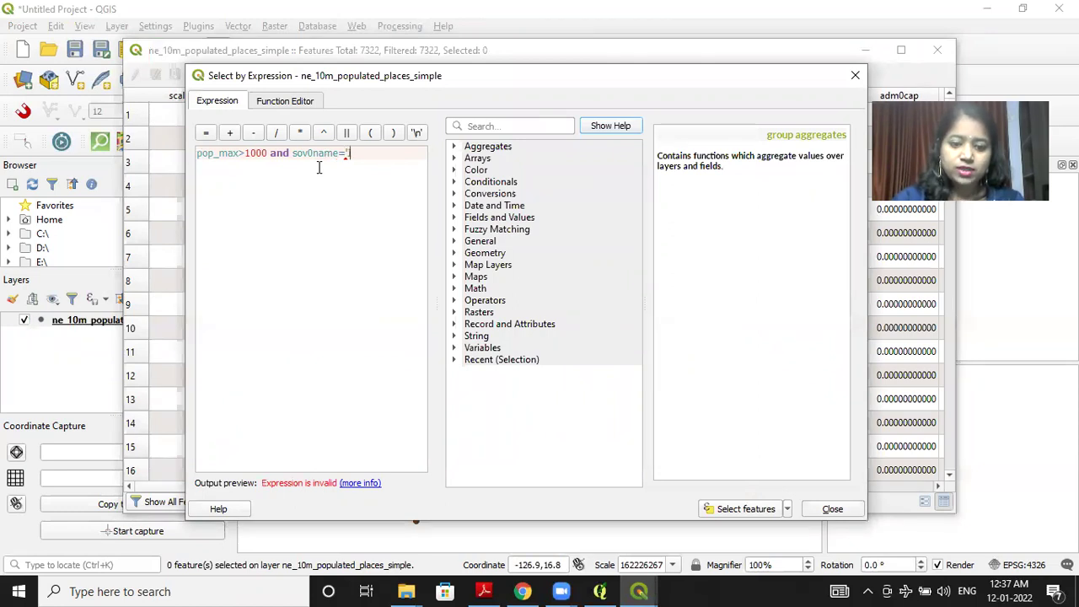
type("India'")
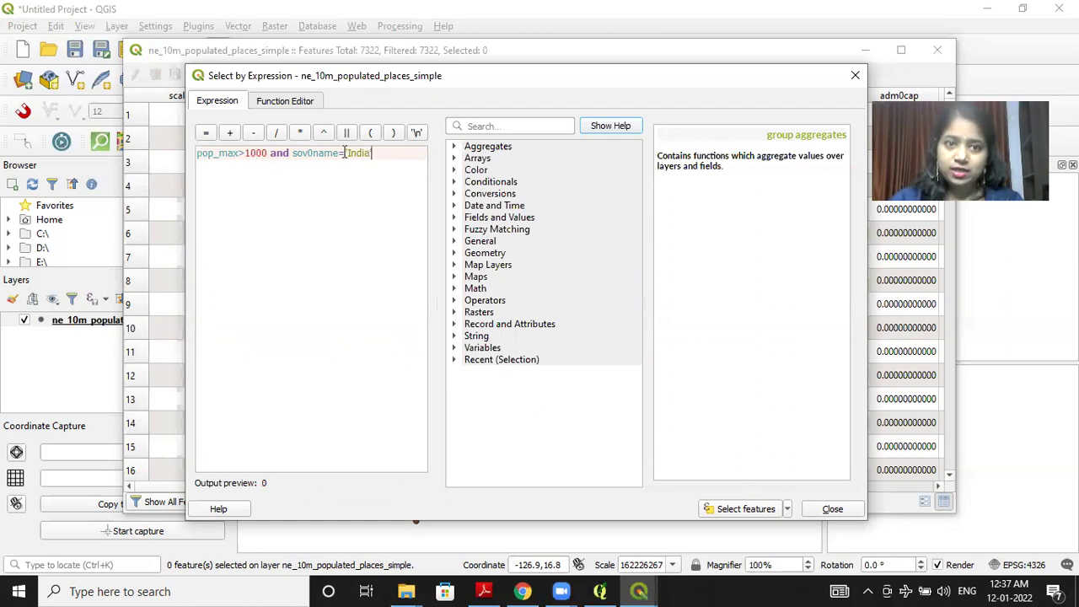
left_click(739, 511)
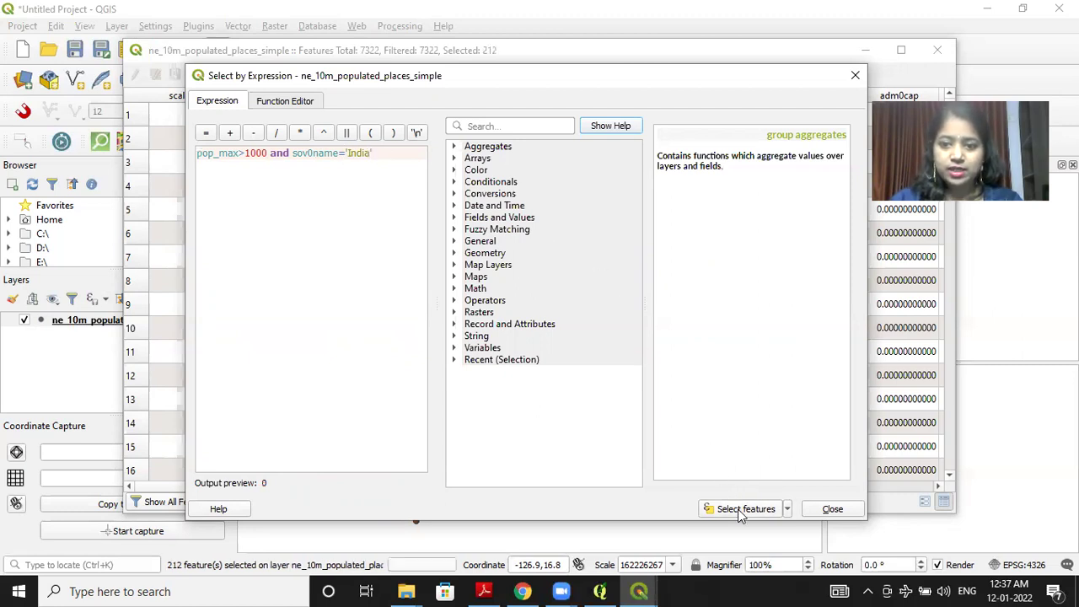
left_click(832, 510)
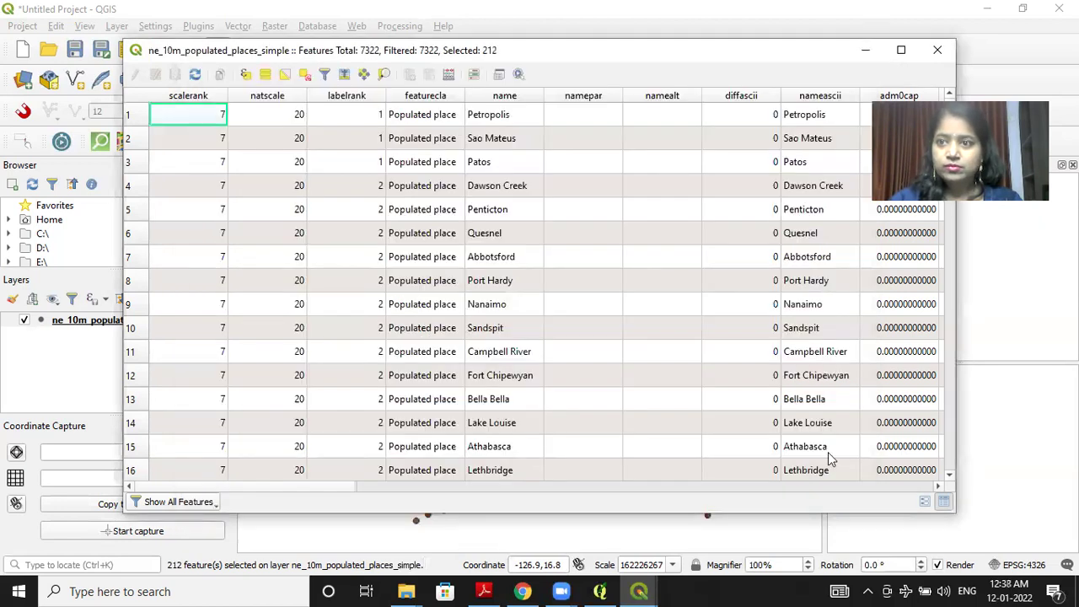
Close the attribute table and zoom in on the 212 selected places around India
left_click(937, 50)
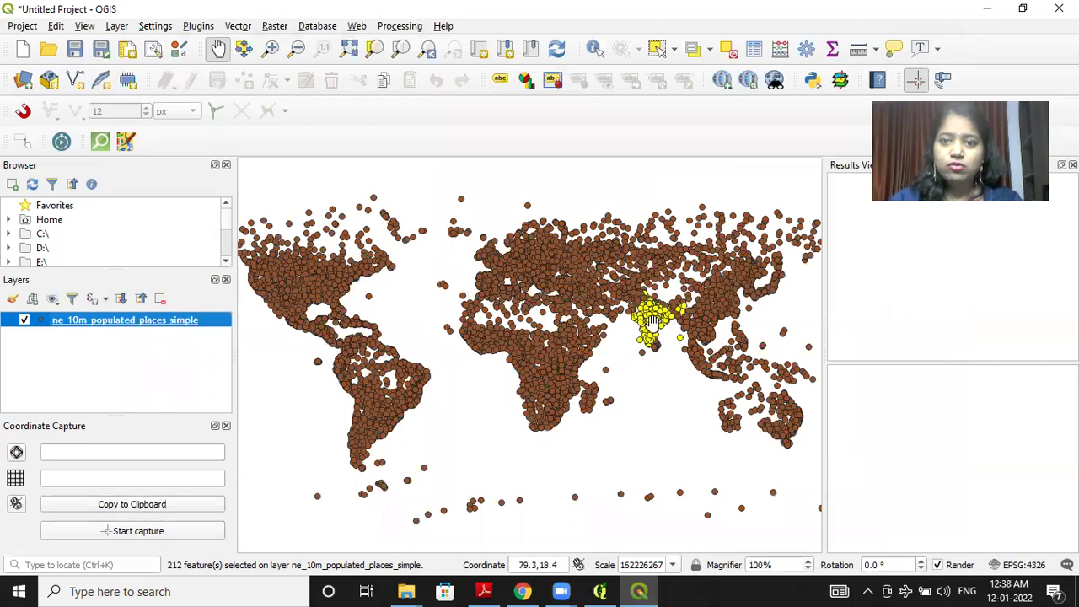
scroll(654, 320, "up", 3)
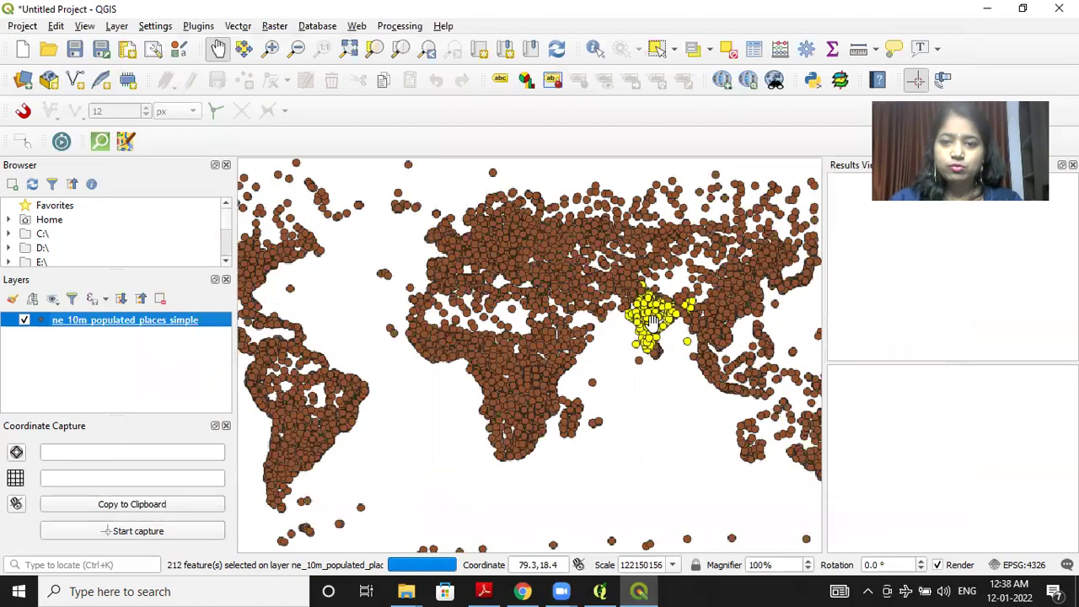
scroll(653, 320, "up", 2)
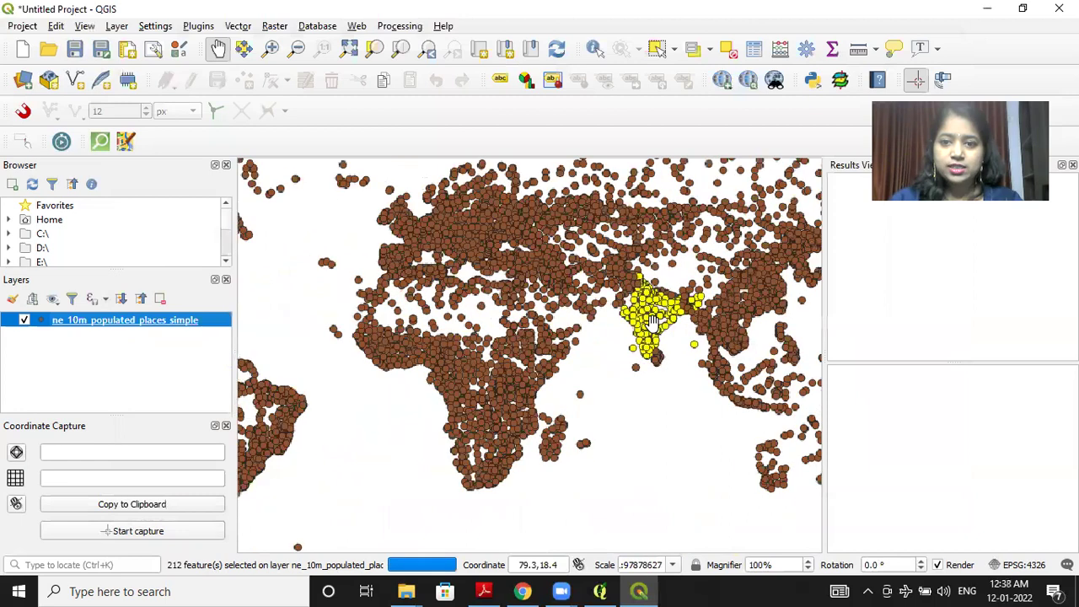
scroll(654, 320, "up", 1)
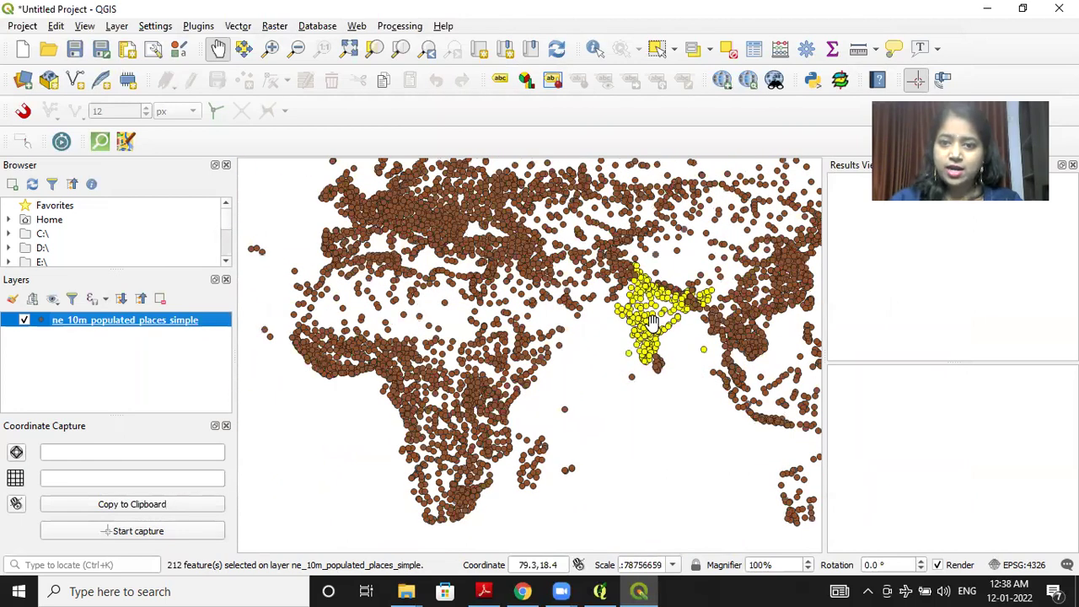
scroll(653, 321, "up", 1)
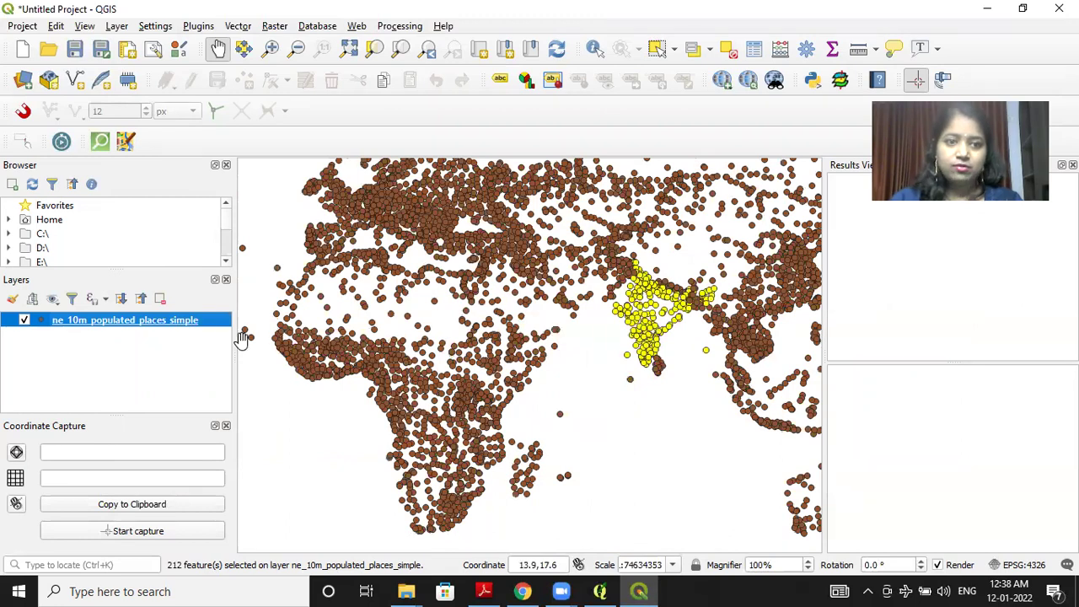
Reopen the populated places attribute table, keeping India's 212 places selected, and start a select-by-expression
right_click(166, 322)
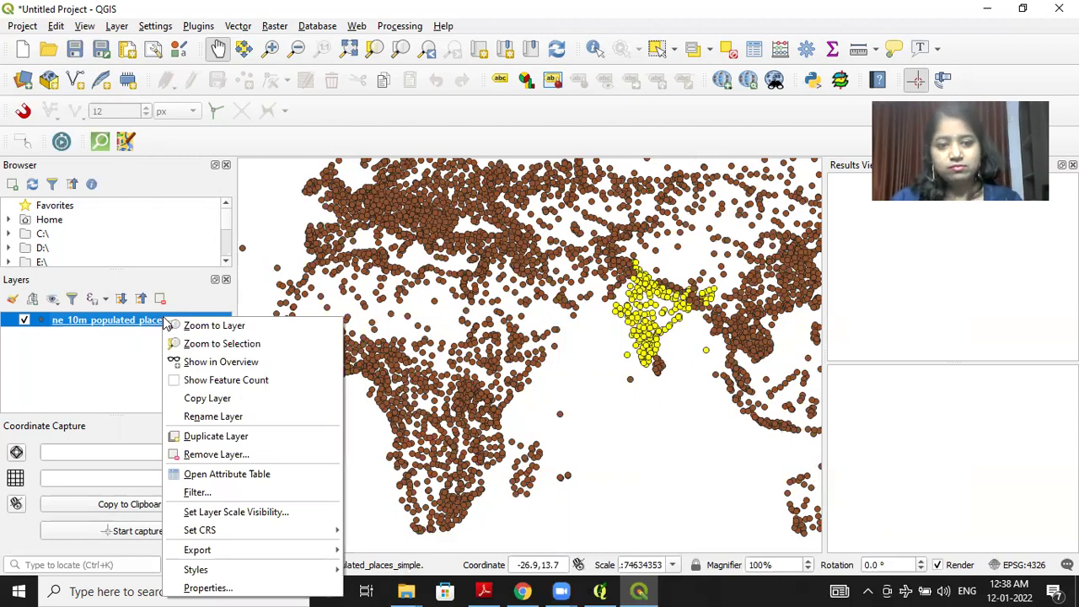
left_click(217, 476)
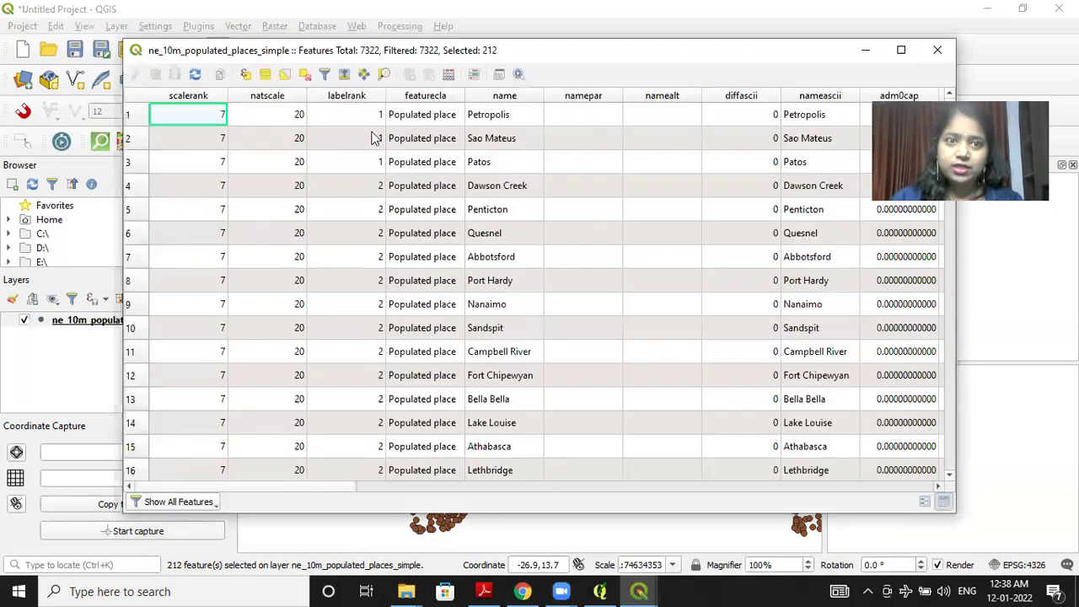
left_click(244, 75)
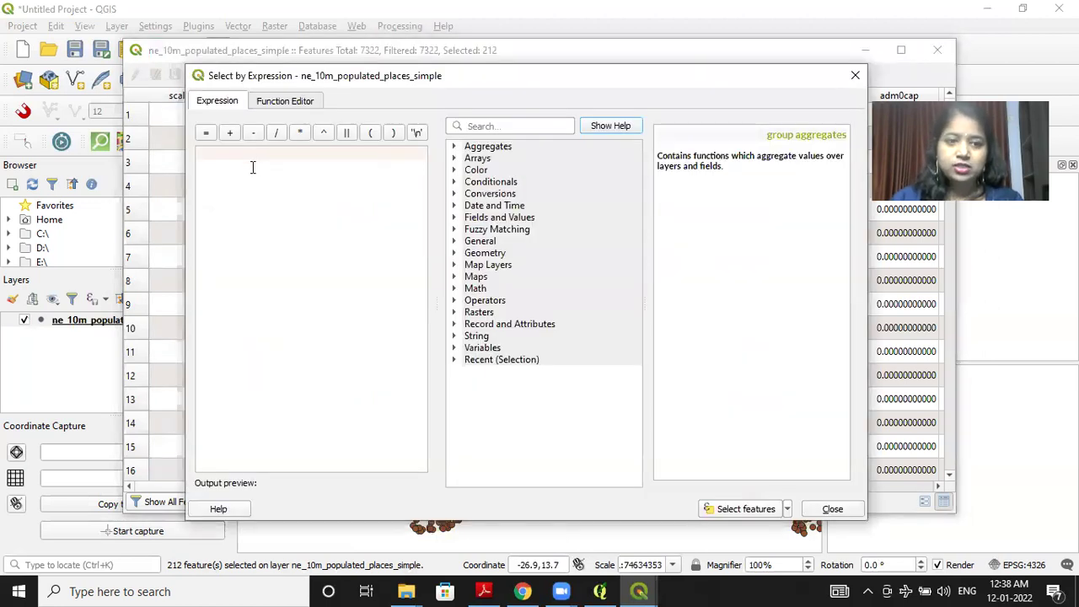
Enter the expression sov_a3='IND' or sov_a3='BRA', inserting the sov_a3 field from autocomplete
type("so")
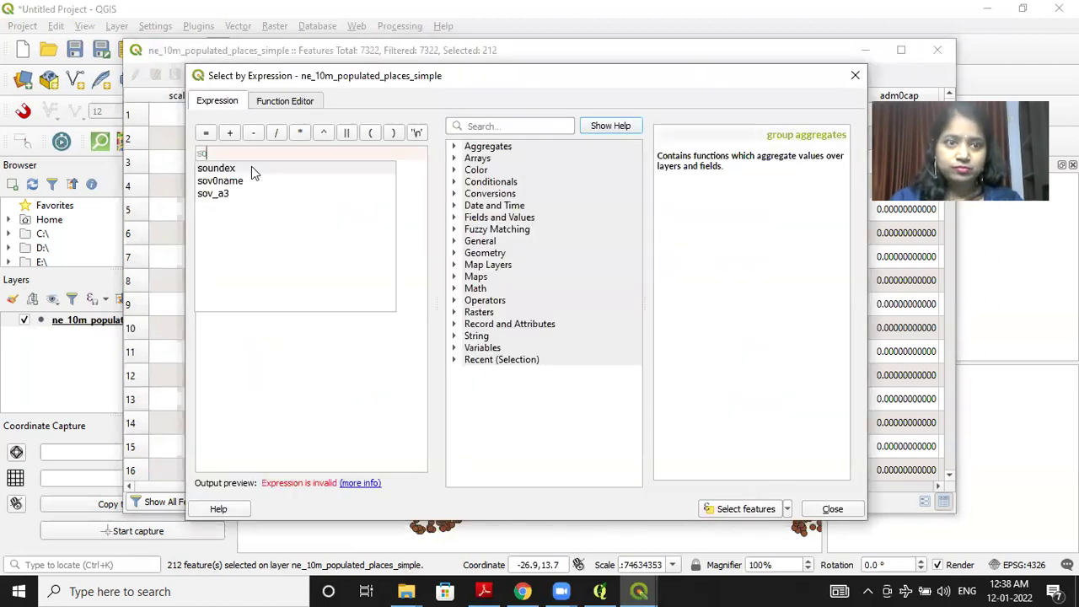
double_click(218, 193)
type("=")
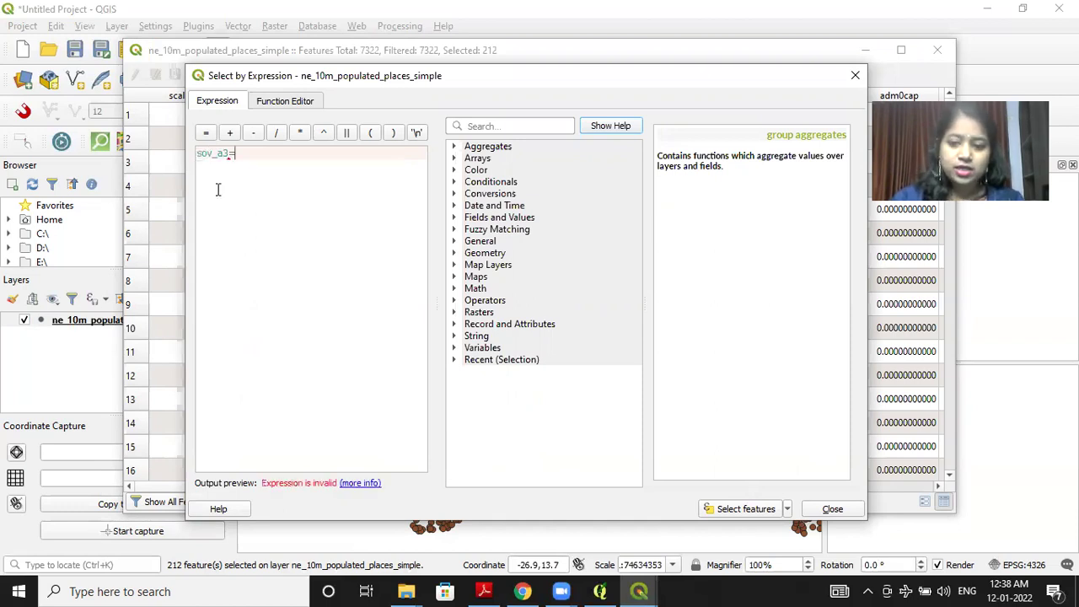
type("''")
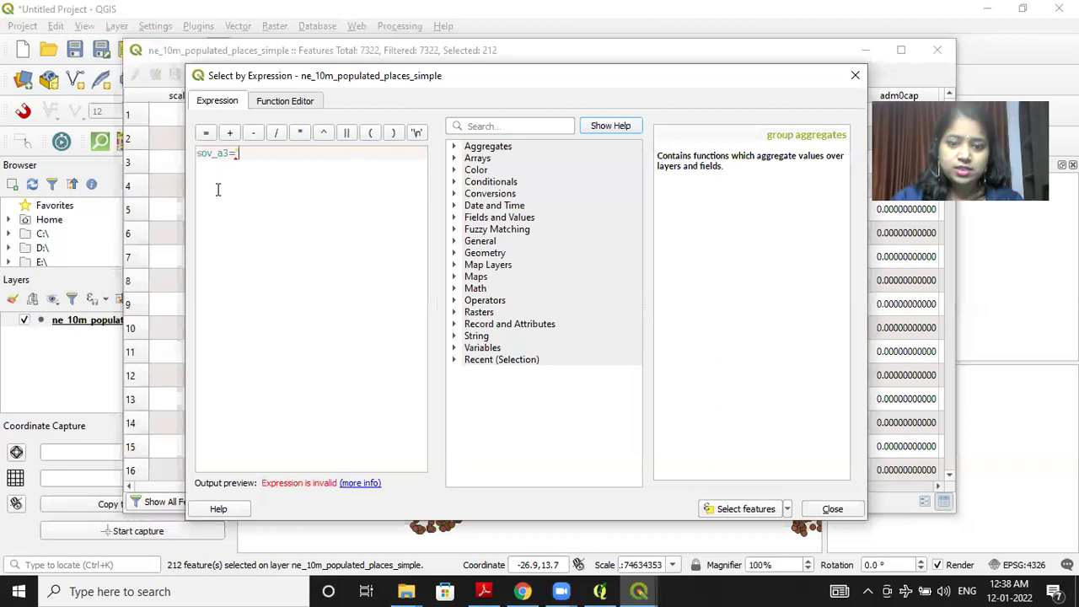
type("IND'")
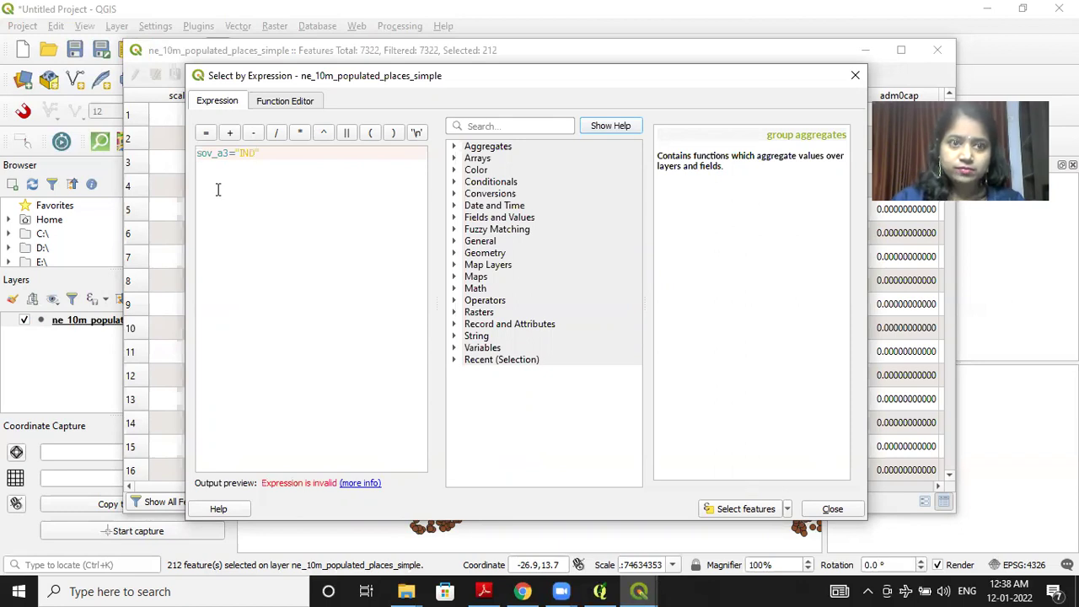
key("BackSpace")
key("Left")
key("Left")
key("Left")
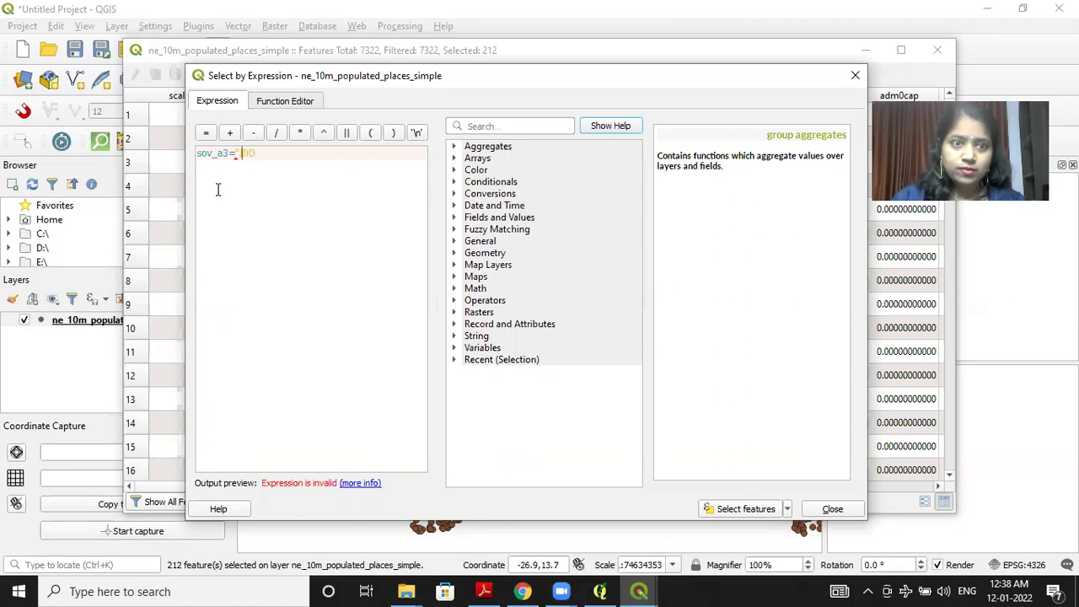
key("Right")
key("Right")
key("Right")
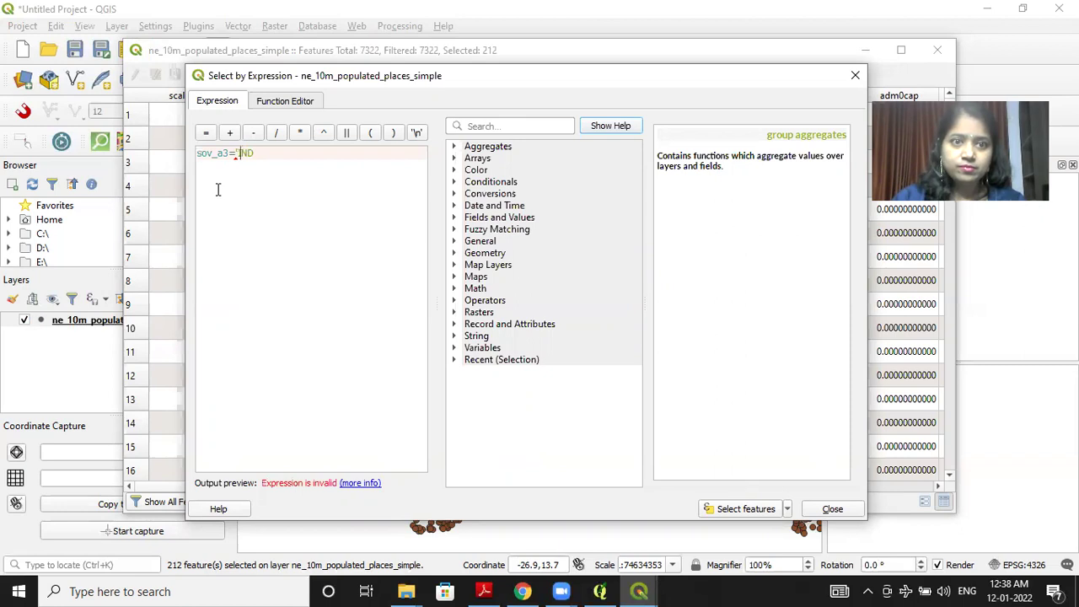
type("'")
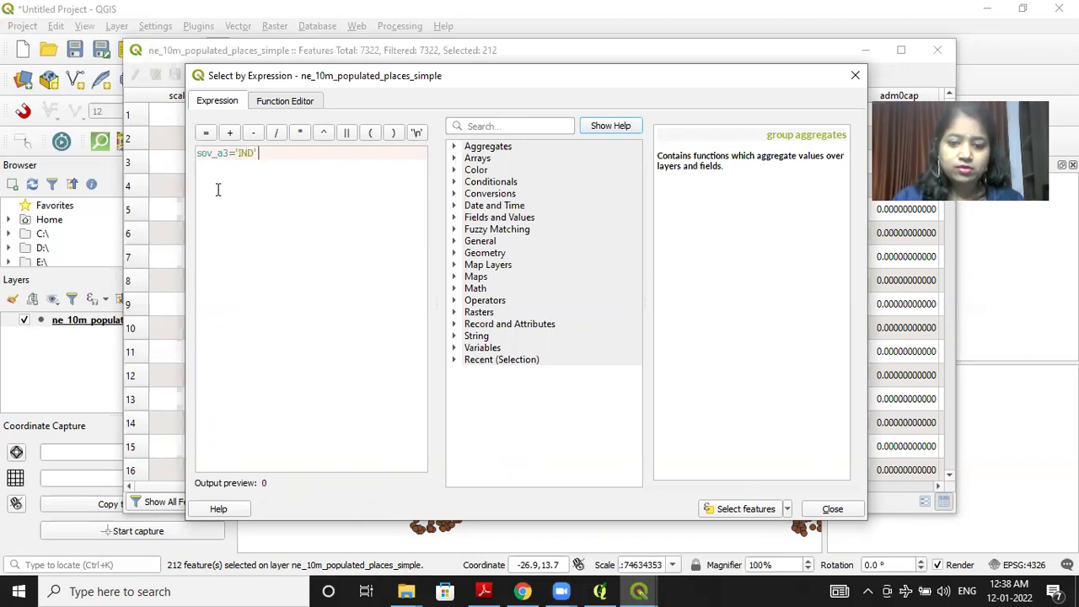
type(" or")
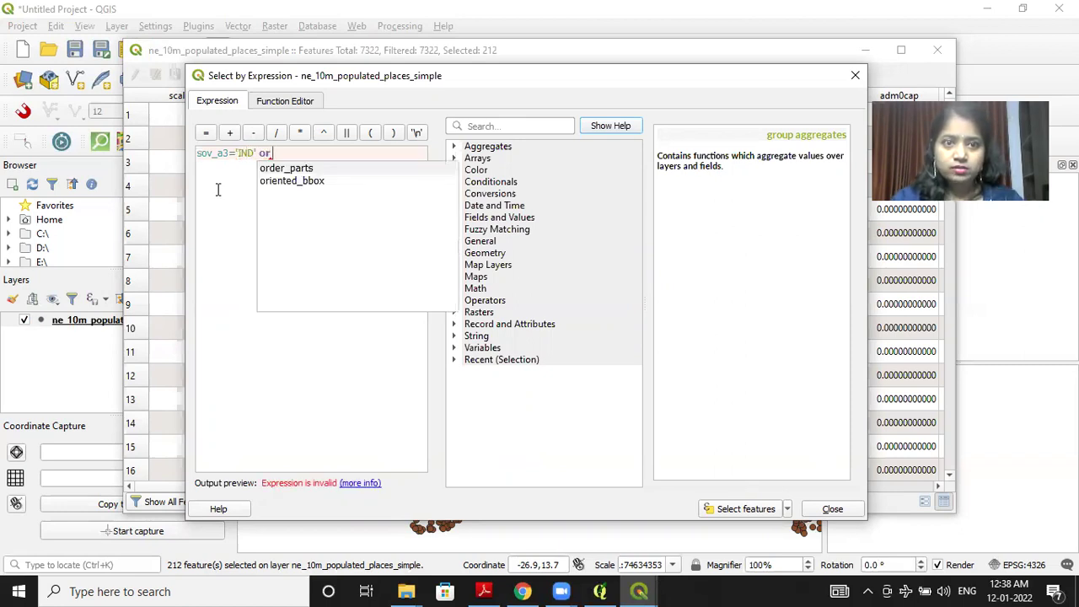
key("Escape")
type("sov")
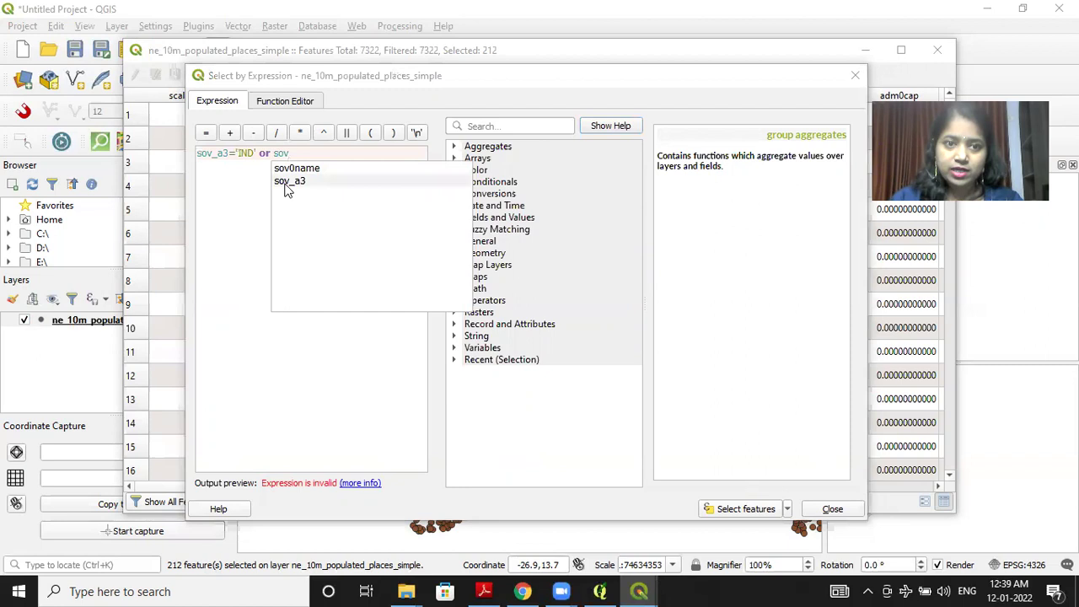
left_click(287, 184)
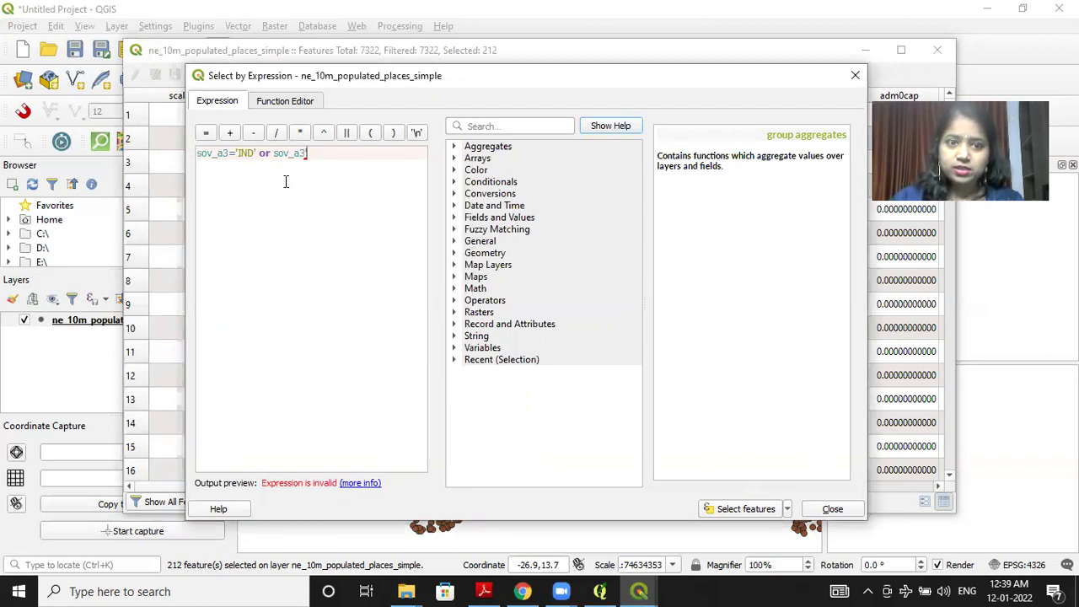
type("=")
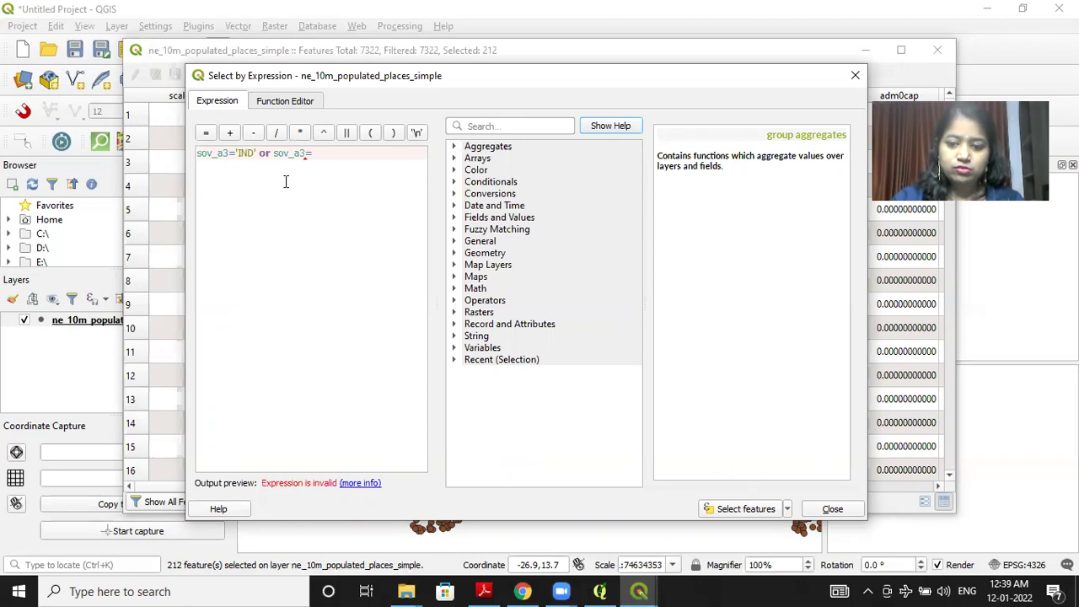
type("'")
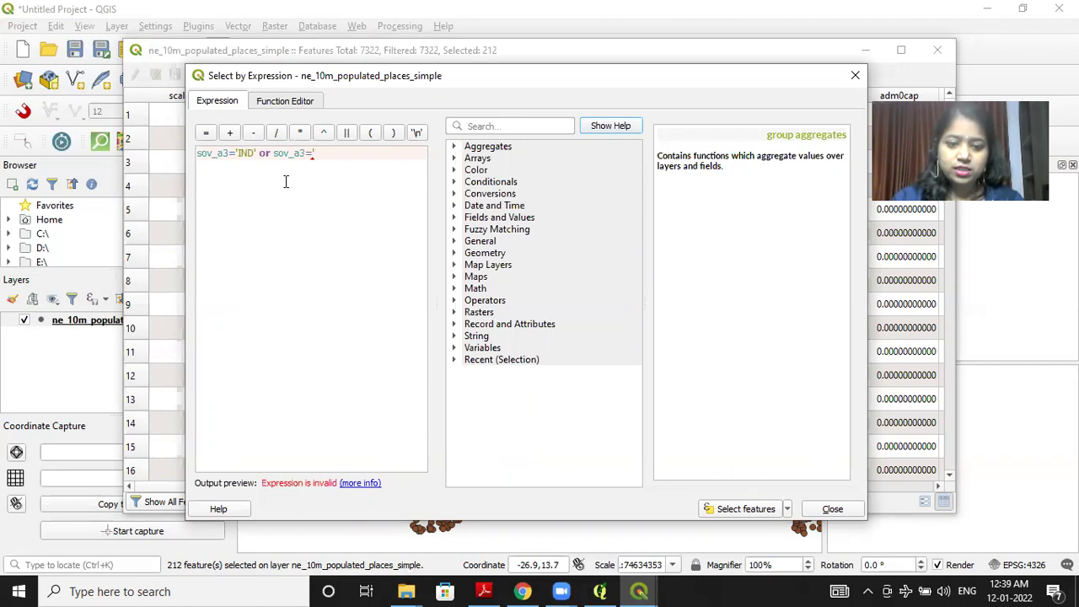
type("BRA")
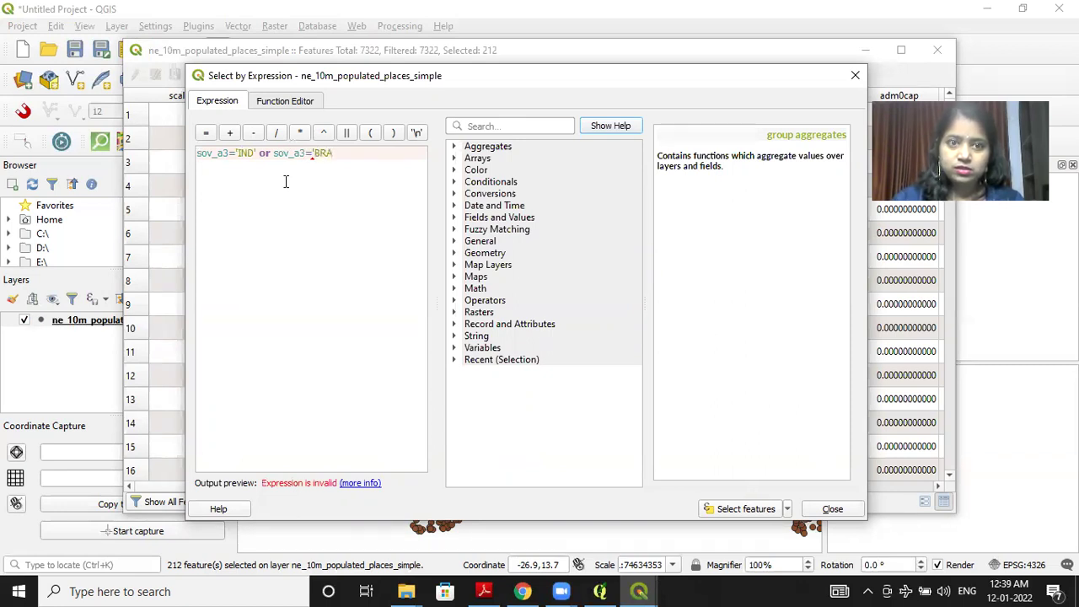
type("'")
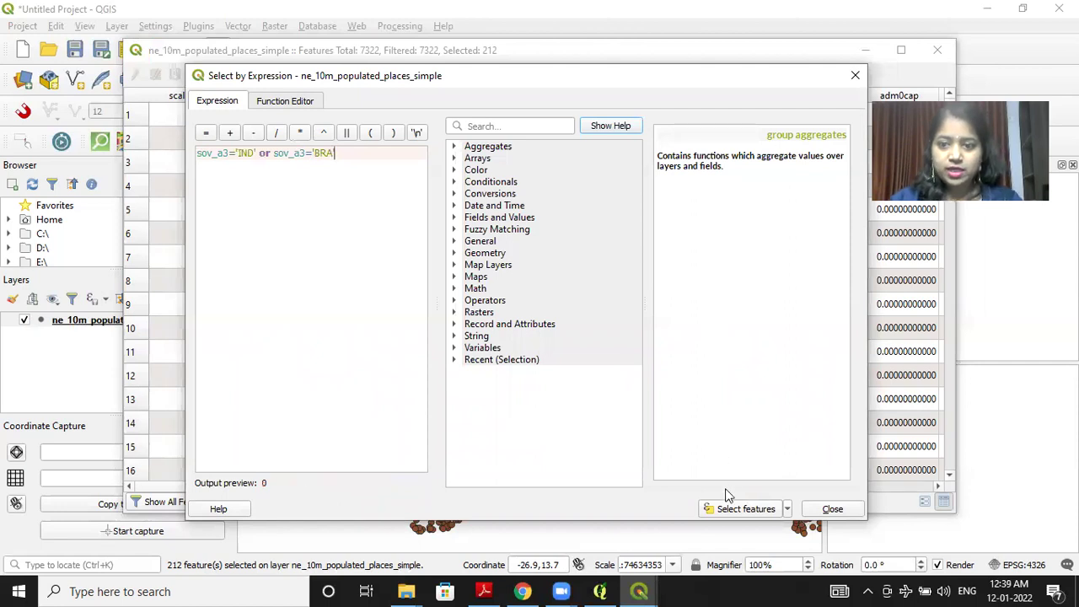
Apply the expression to select 604 places, close both windows, and zoom out to the yellow points
left_click(735, 510)
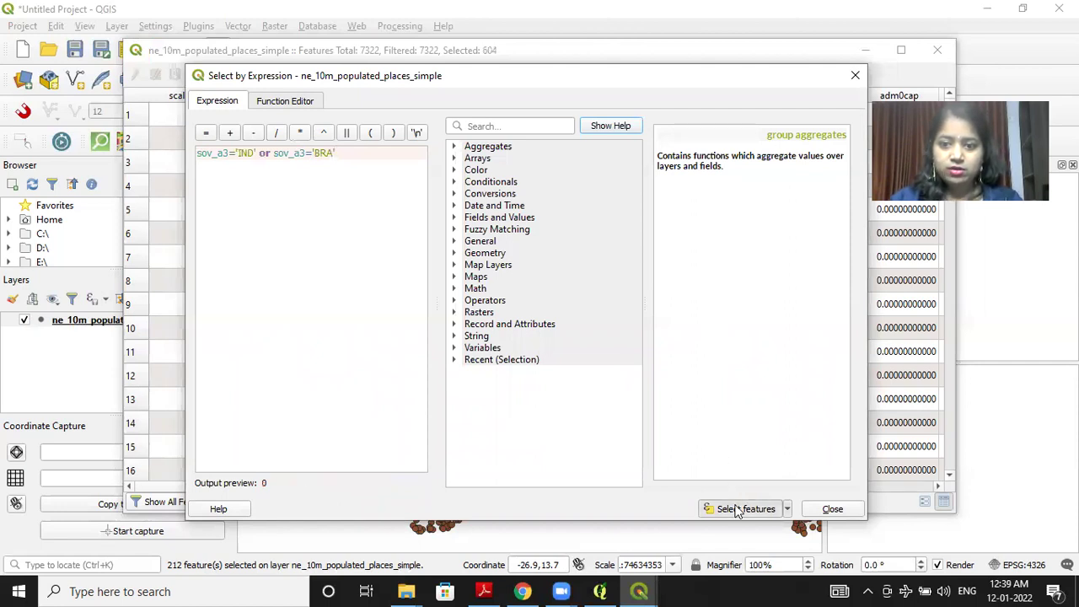
left_click(831, 509)
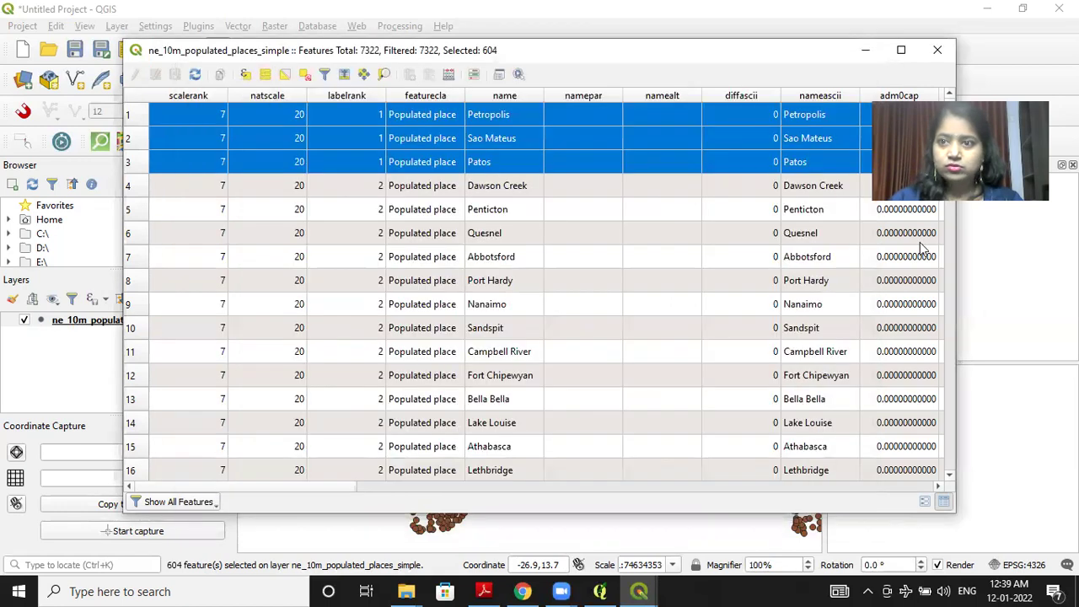
left_click(940, 48)
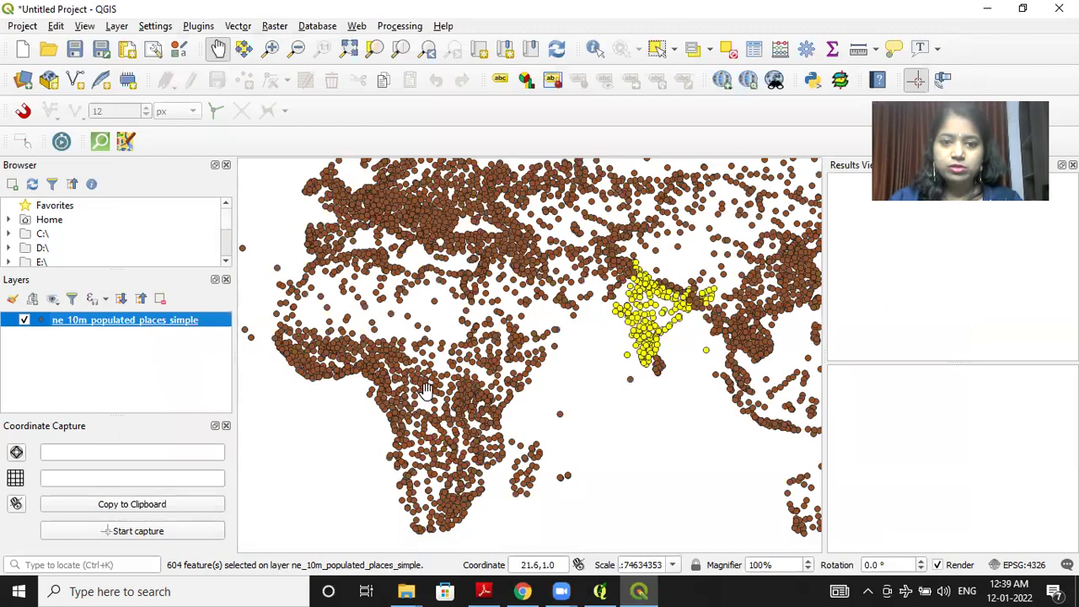
scroll(425, 387, "down", 1)
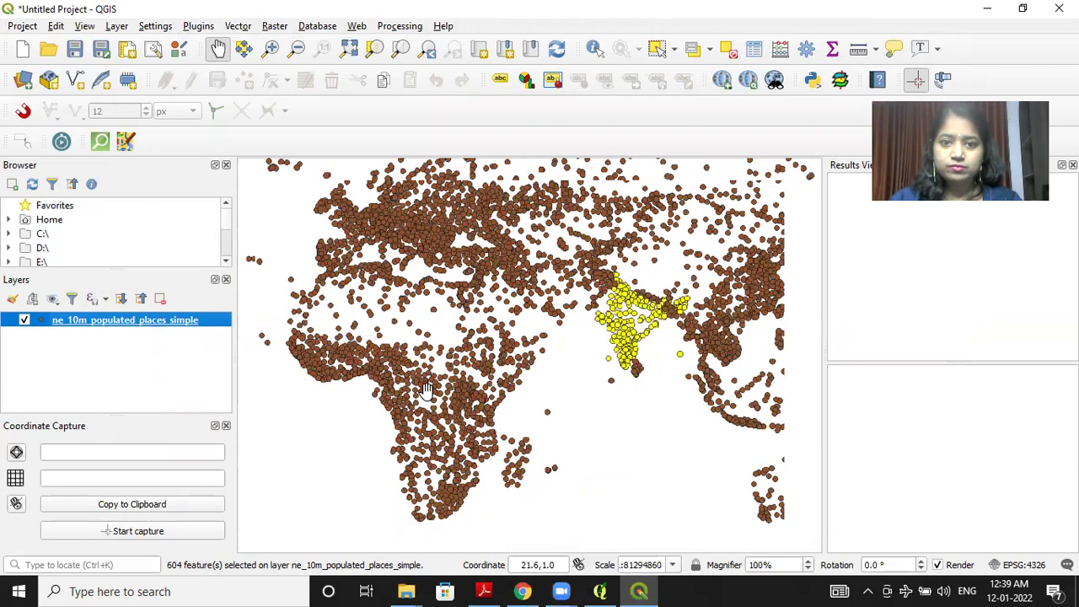
scroll(426, 387, "down", 1)
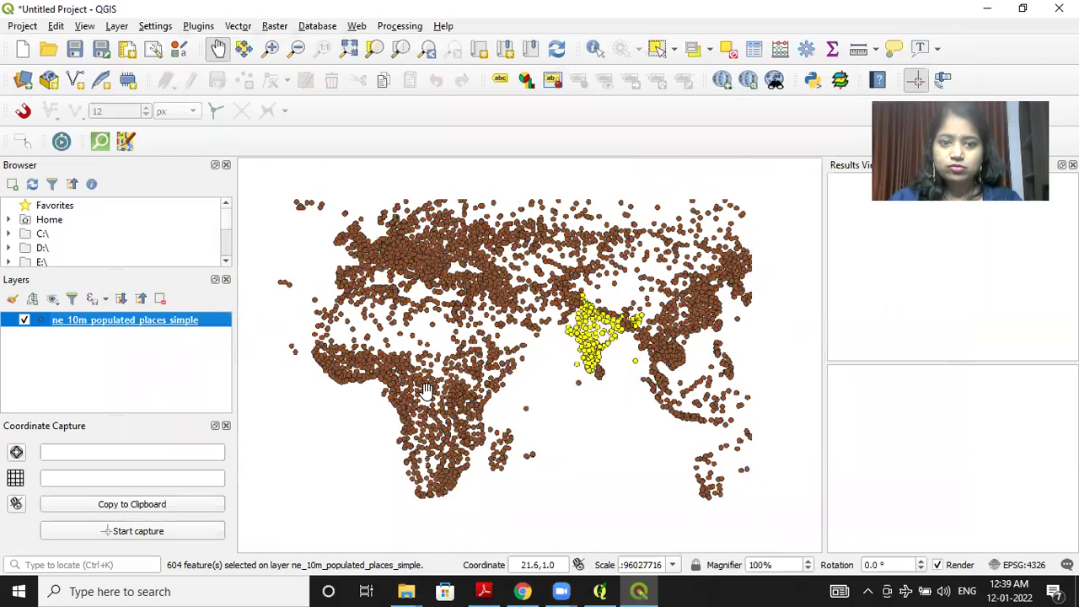
scroll(380, 424, "down", 1)
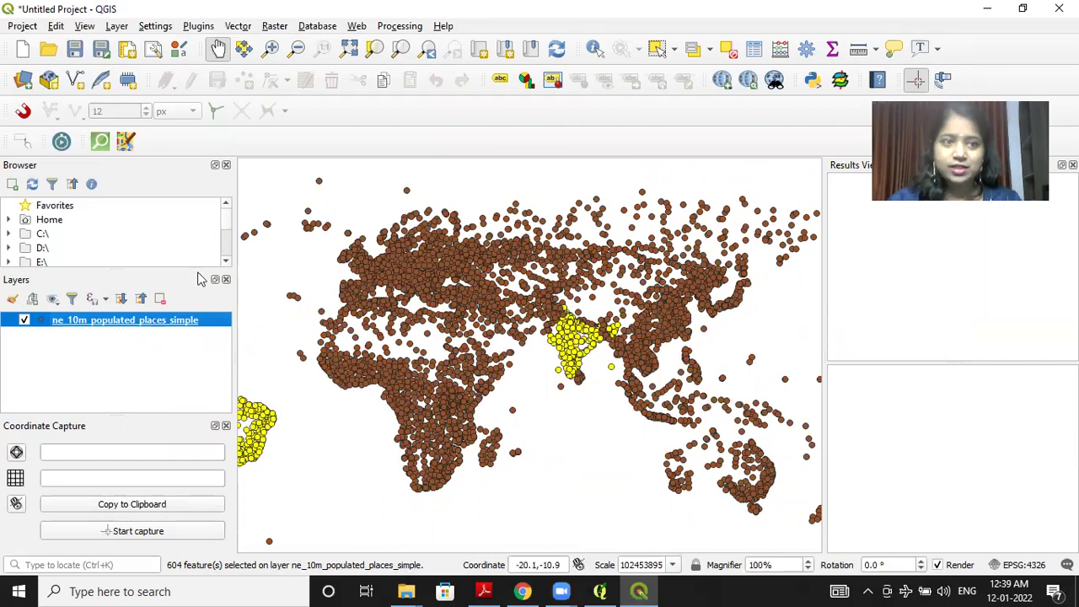
Save the project as Pract4A in the PGIS Workshop Data folder
left_click(20, 27)
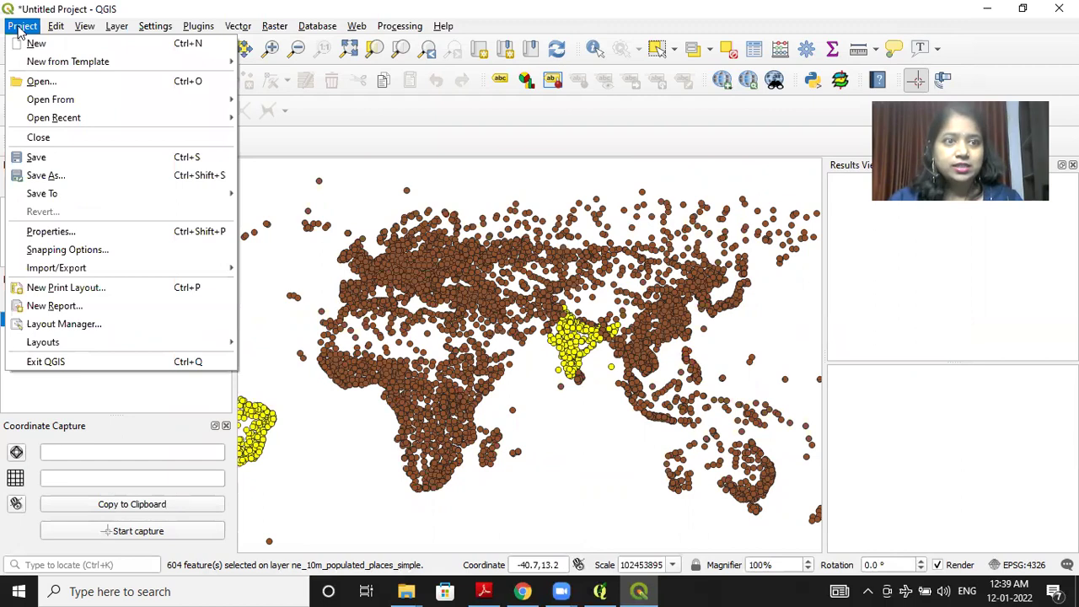
left_click(37, 157)
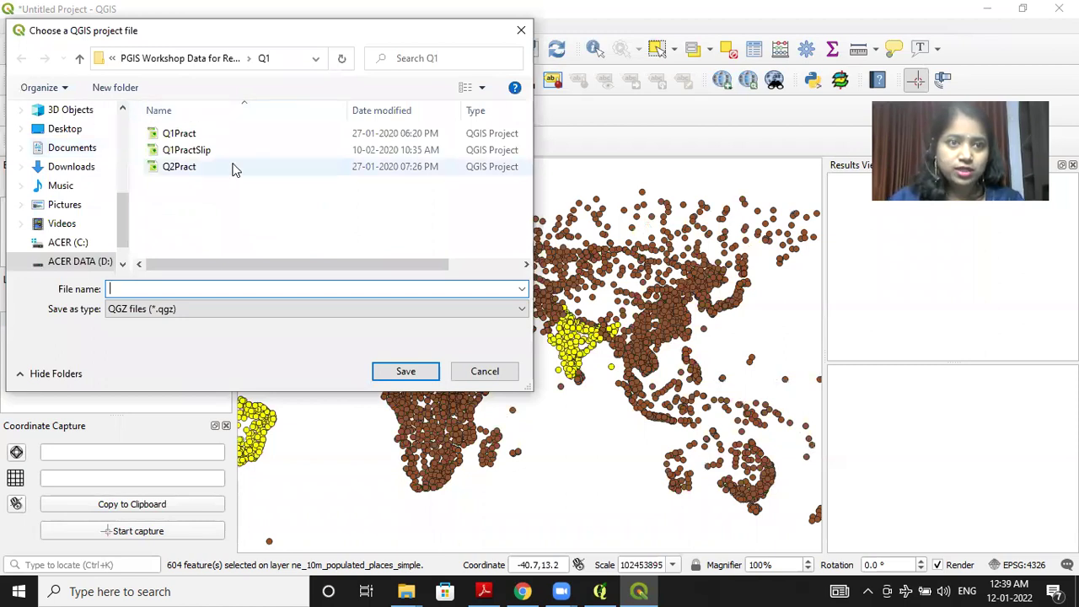
left_click(194, 61)
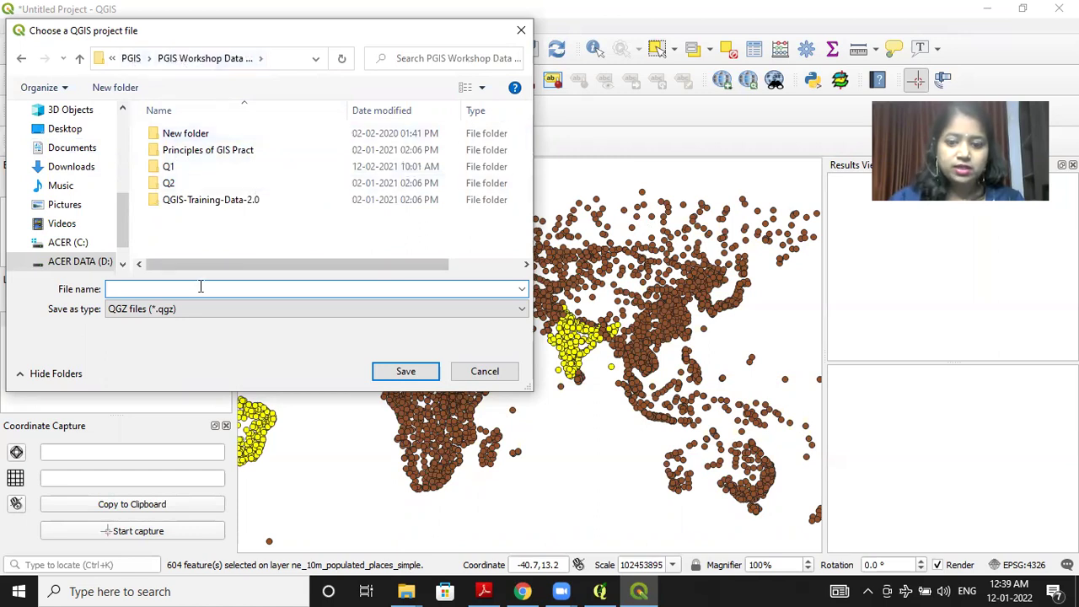
type("Pract")
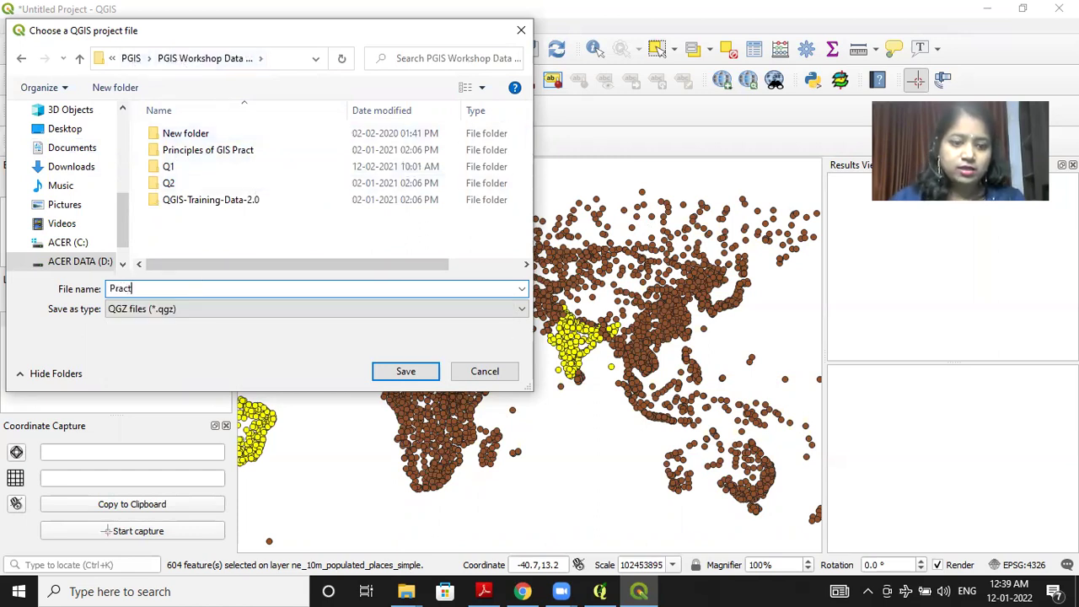
type("4A")
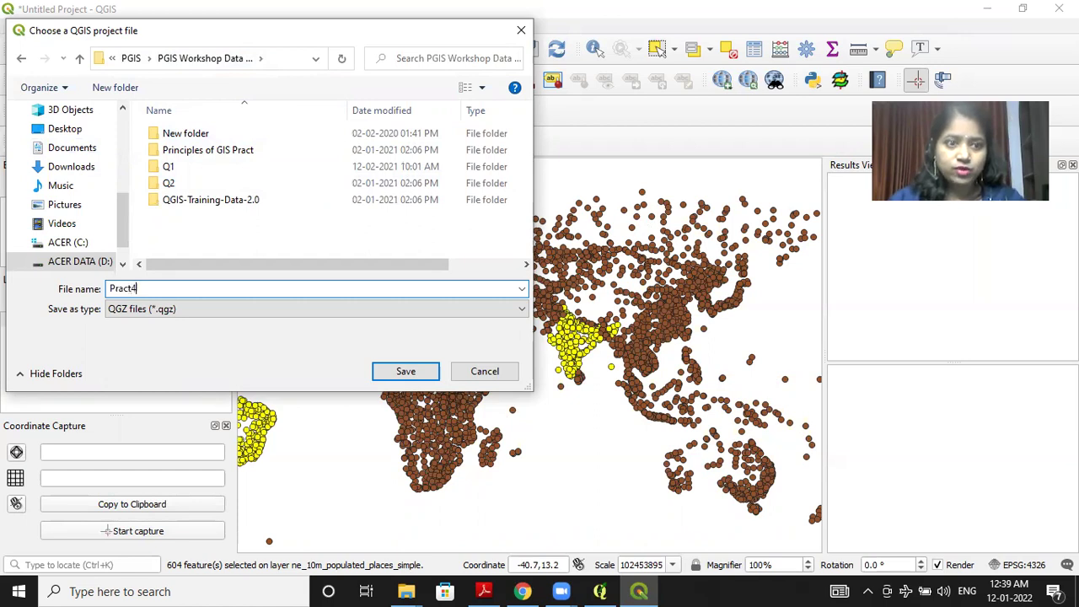
left_click(388, 375)
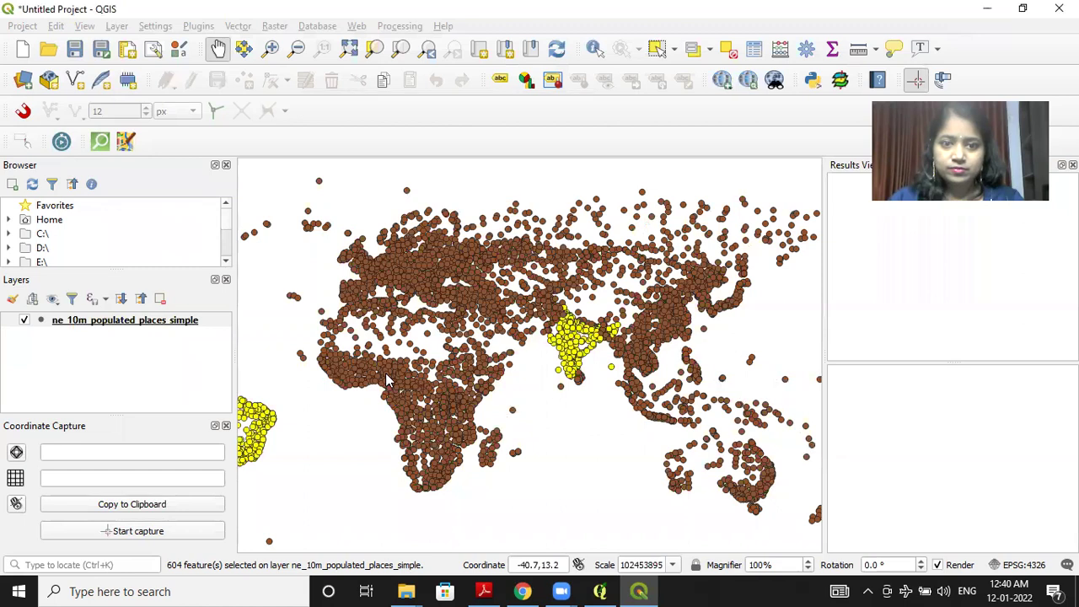